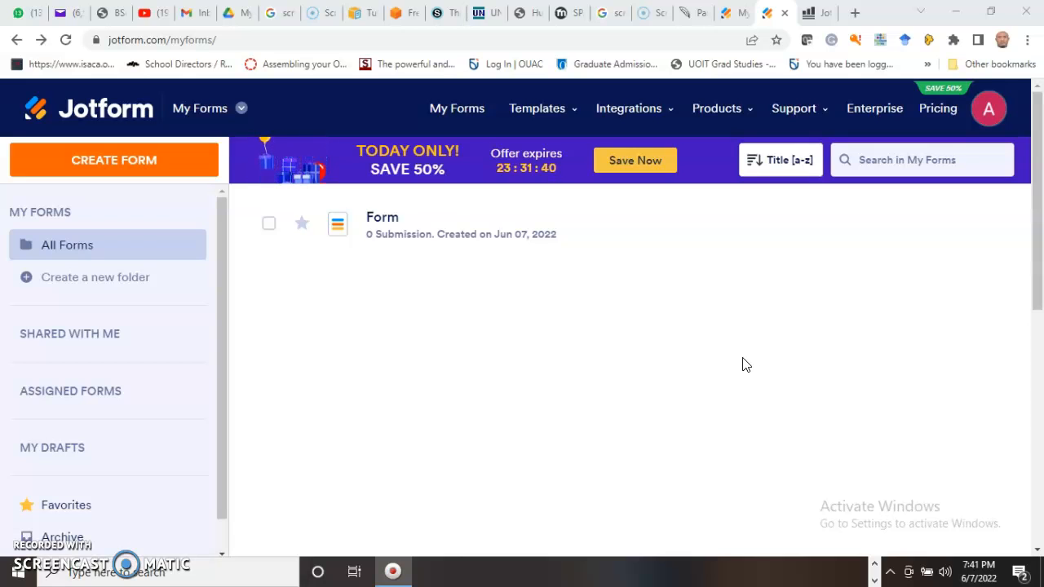
- Browse the Templates, Integrations, Products and Support menus on the Jotform site
{"action": "left_click", "coordinate": [722, 369]}
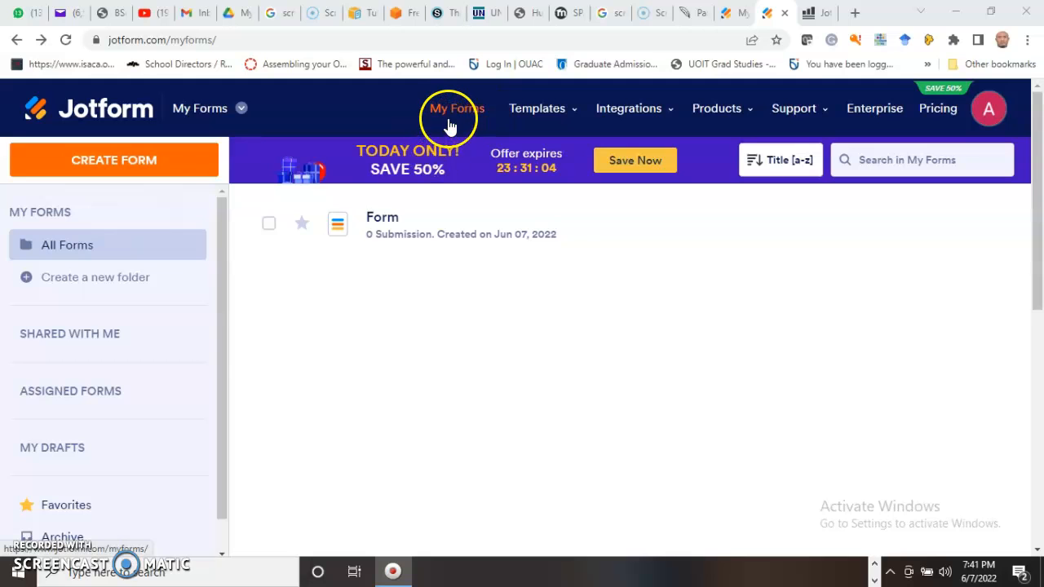
{"action": "left_click", "coordinate": [546, 110]}
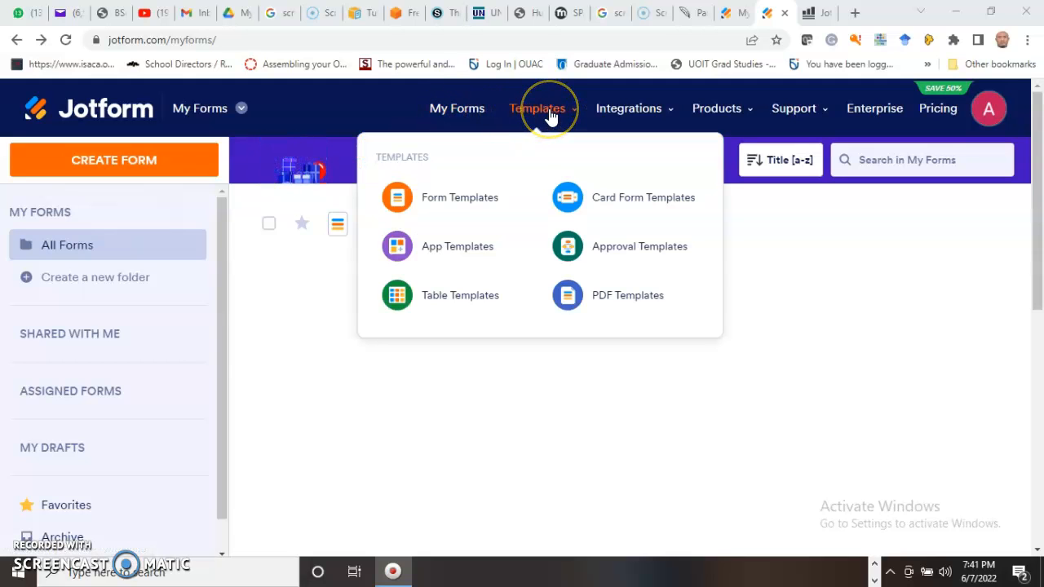
{"action": "left_click", "coordinate": [634, 114]}
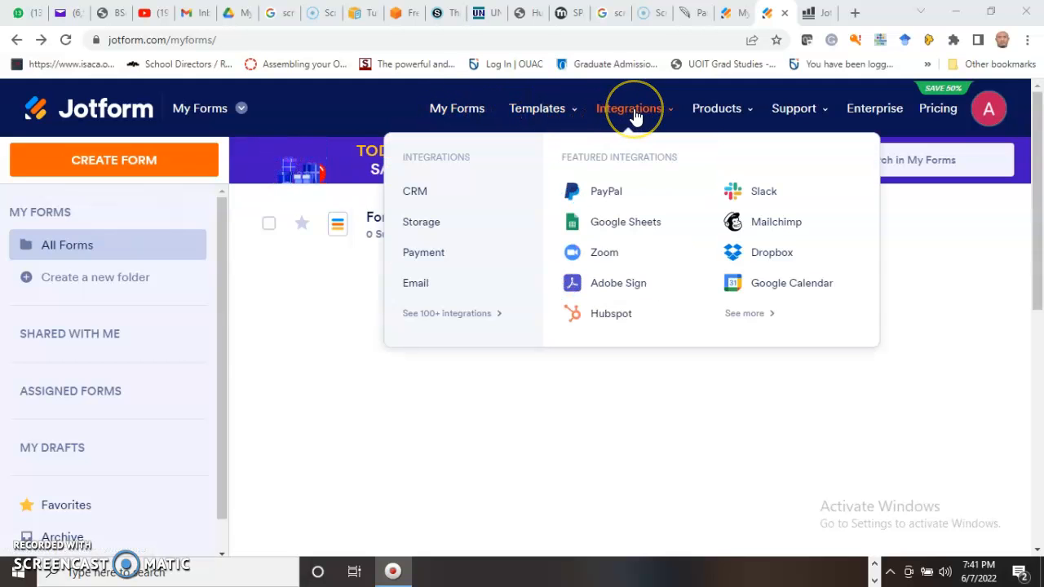
{"action": "left_click", "coordinate": [717, 110]}
{"action": "left_click", "coordinate": [793, 110]}
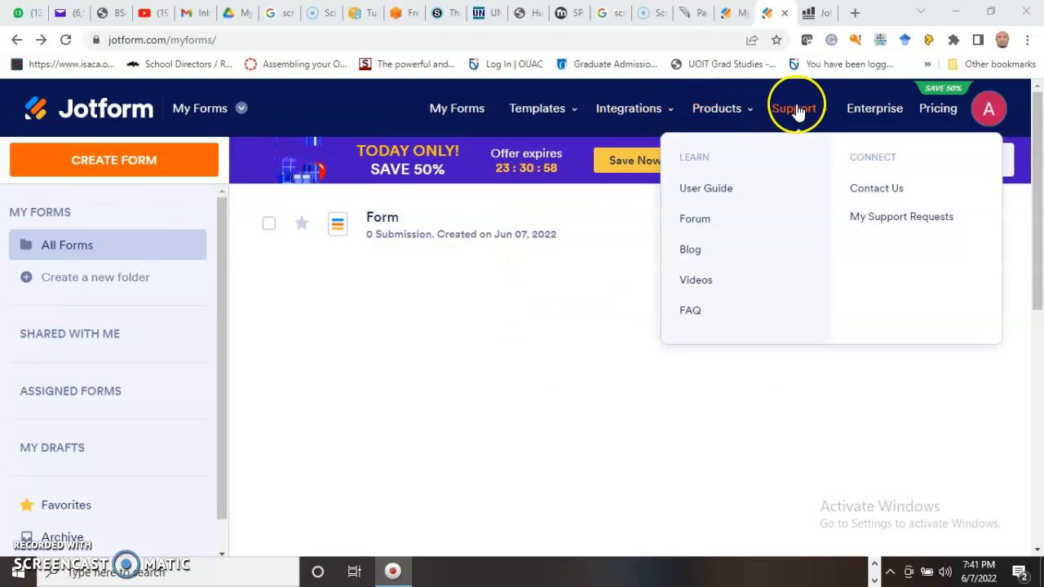
{"action": "left_click", "coordinate": [866, 115]}
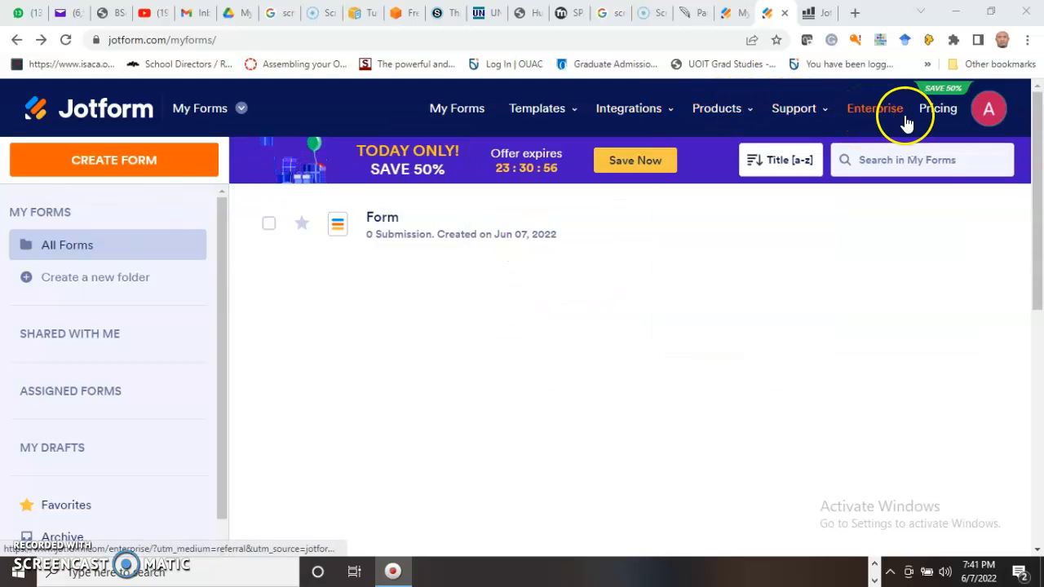
- Go to My Forms and bring up the Create a Form dialog
{"action": "left_click", "coordinate": [934, 118]}
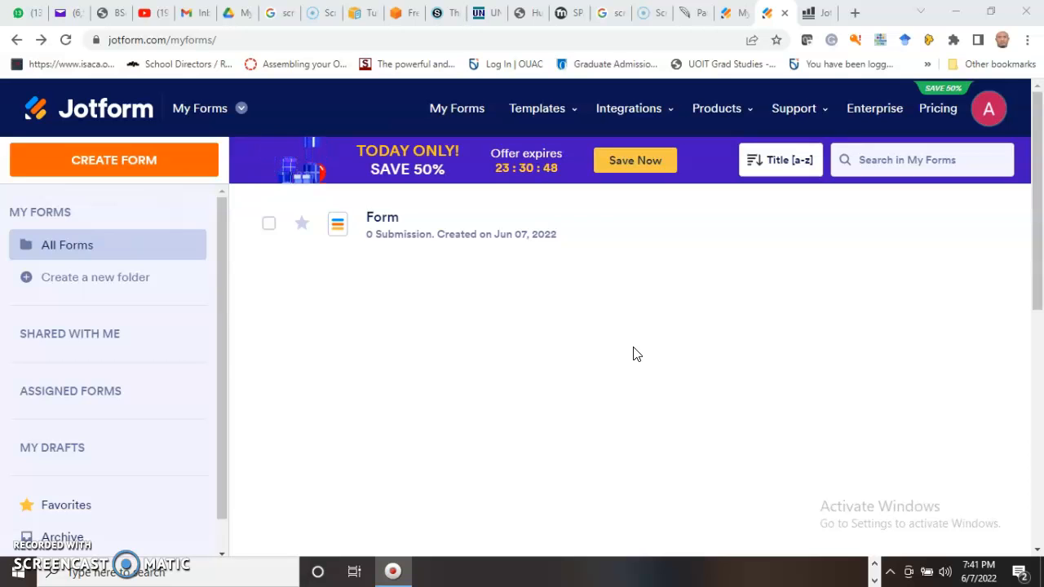
{"action": "left_click", "coordinate": [472, 362]}
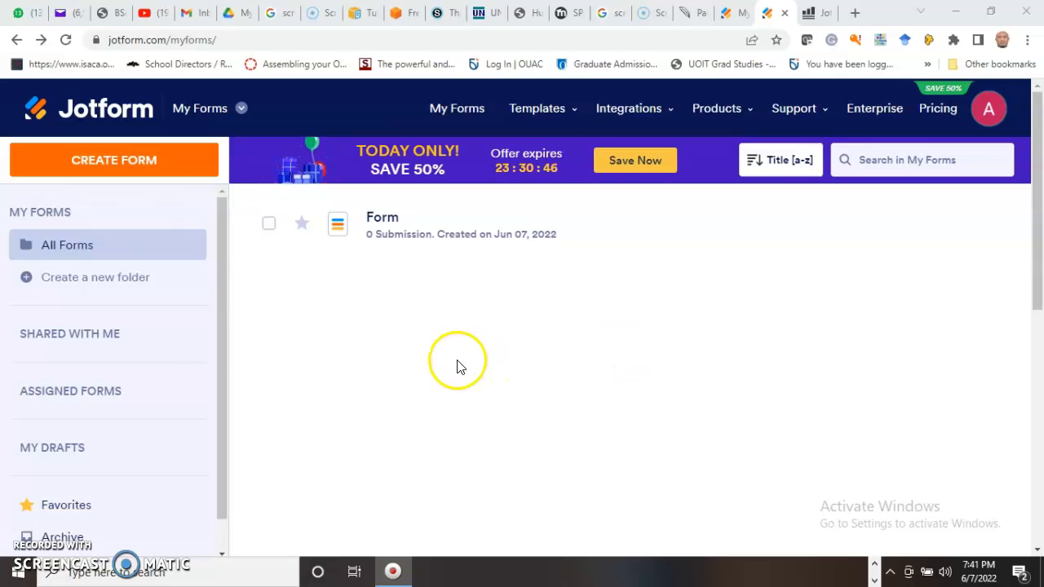
{"action": "left_click", "coordinate": [104, 172]}
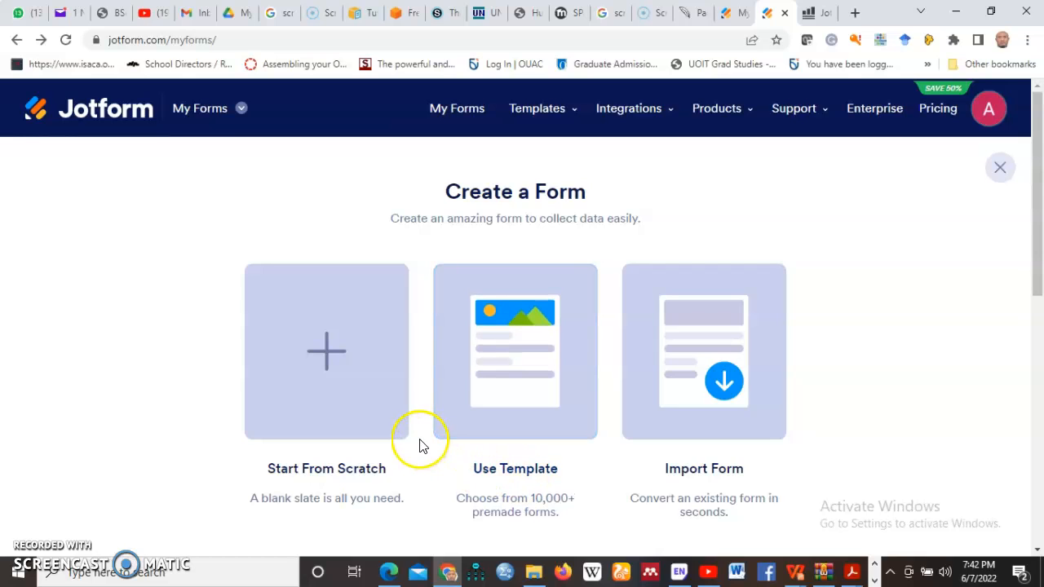
- Choose Start From Scratch, then pick the one-page Classic Form layout
{"action": "left_click", "coordinate": [326, 372]}
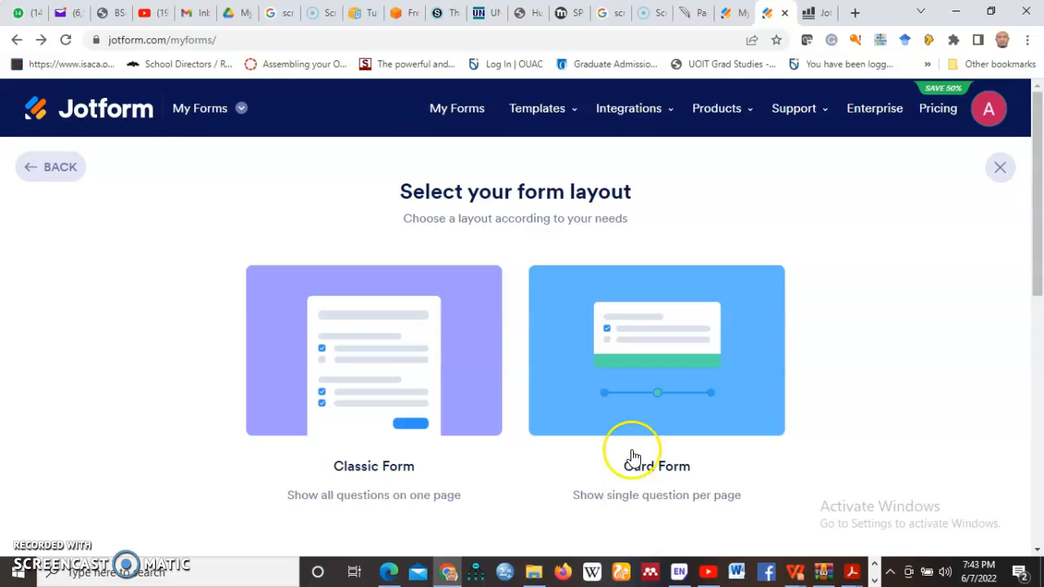
{"action": "scroll", "coordinate": [759, 328], "scroll_direction": "down", "scroll_amount": 1}
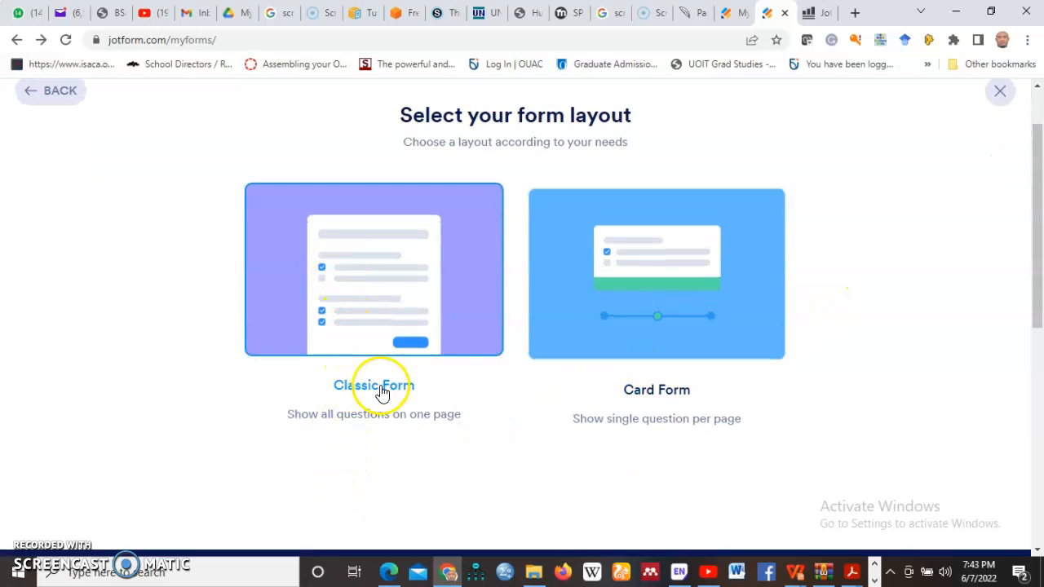
{"action": "left_click", "coordinate": [376, 414]}
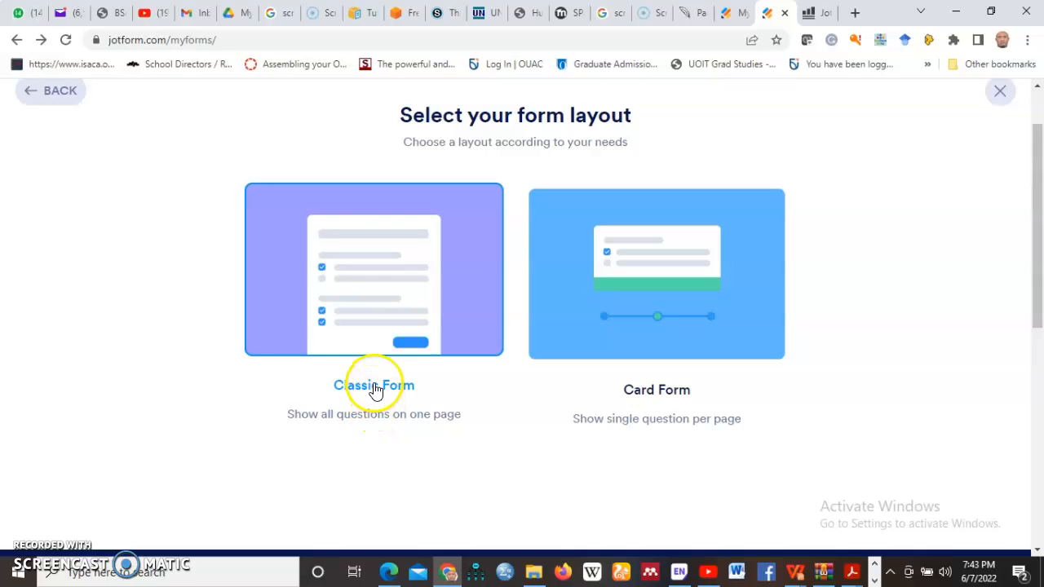
- Open the blank Classic form in the Form Builder and dismiss the Organization Settings prompt
{"action": "left_click", "coordinate": [363, 328]}
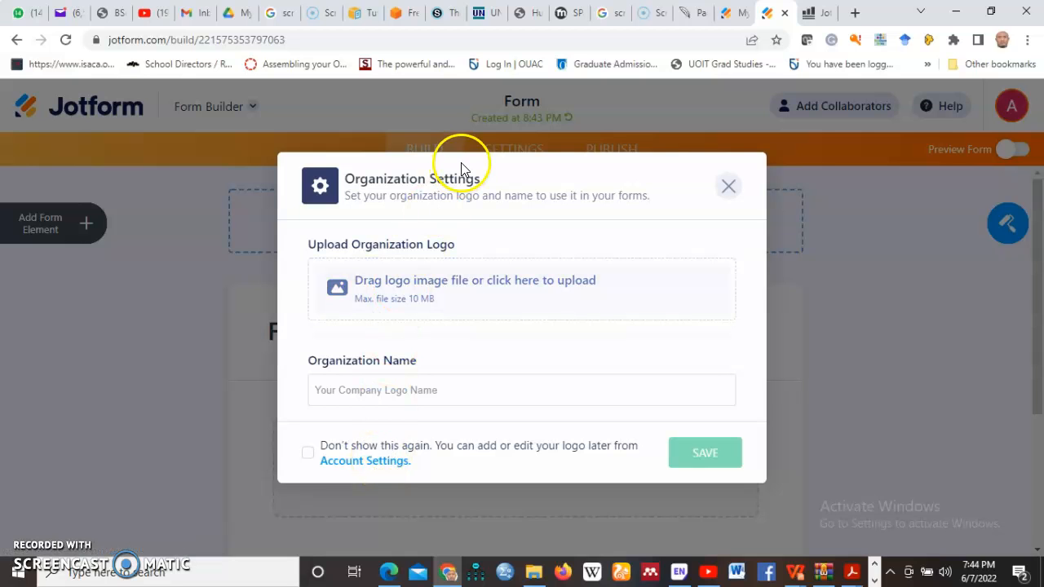
{"action": "left_click", "coordinate": [734, 189]}
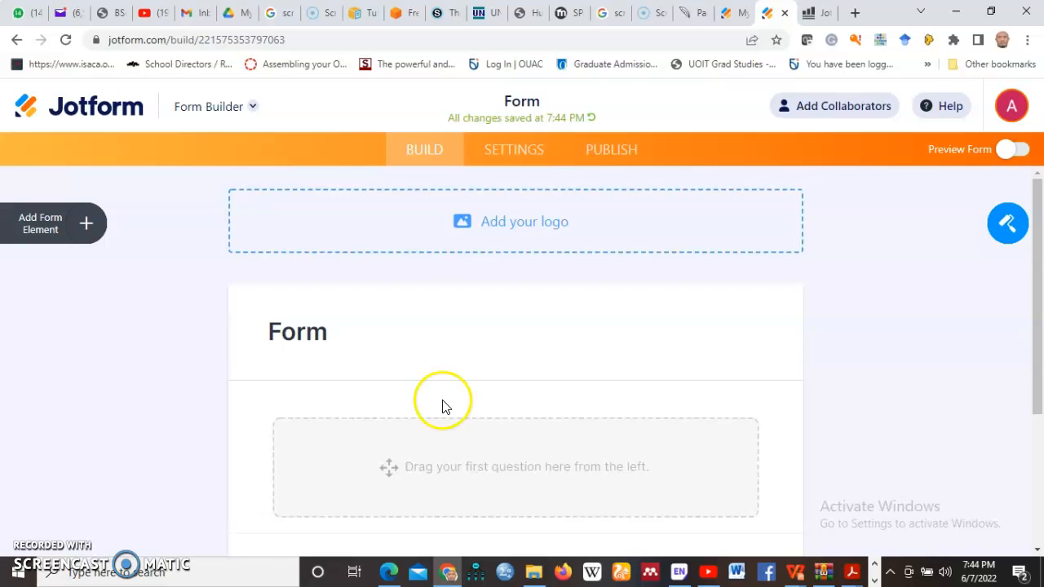
{"action": "scroll", "coordinate": [457, 400], "scroll_direction": "down", "scroll_amount": 3}
{"action": "scroll", "coordinate": [468, 428], "scroll_direction": "up", "scroll_amount": 2}
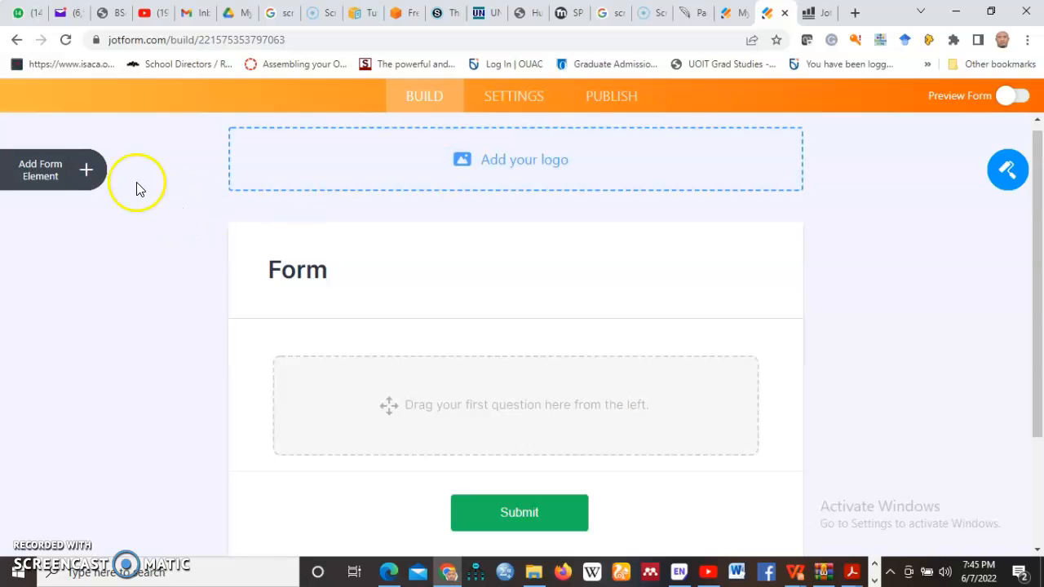
- Open the Form Elements panel and scroll through the Basic fields like Heading, Full Name and Email
{"action": "left_click", "coordinate": [87, 173]}
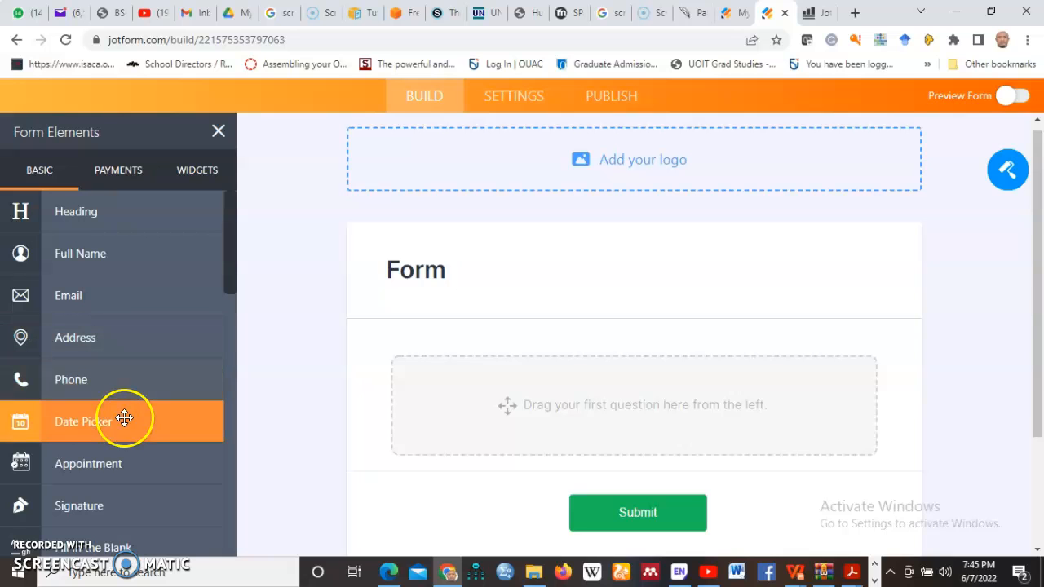
{"action": "scroll", "coordinate": [69, 454], "scroll_direction": "down", "scroll_amount": 1}
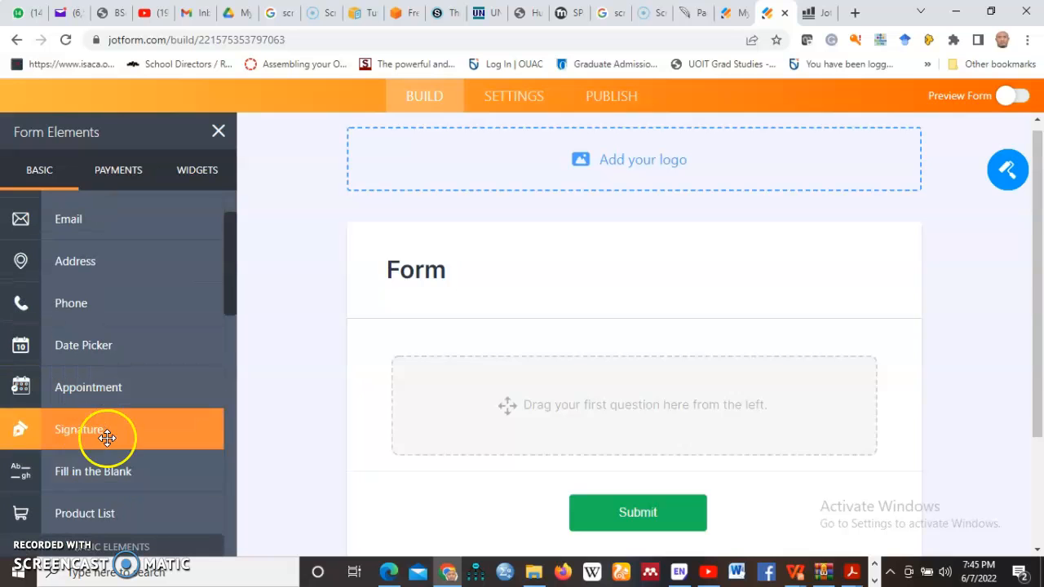
{"action": "scroll", "coordinate": [78, 464], "scroll_direction": "down", "scroll_amount": 1}
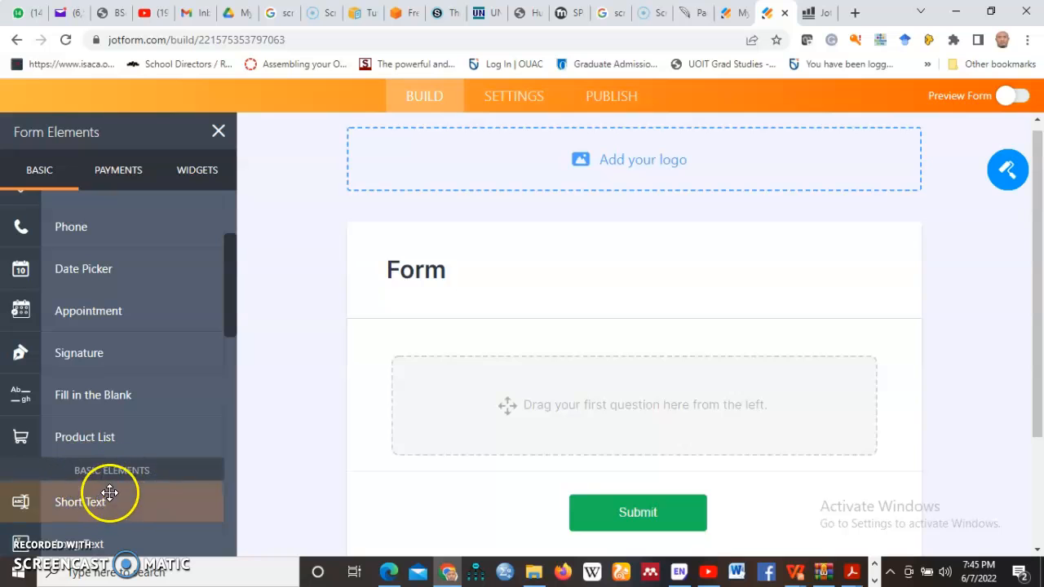
{"action": "scroll", "coordinate": [82, 480], "scroll_direction": "down", "scroll_amount": 2}
{"action": "scroll", "coordinate": [82, 479], "scroll_direction": "down", "scroll_amount": 6}
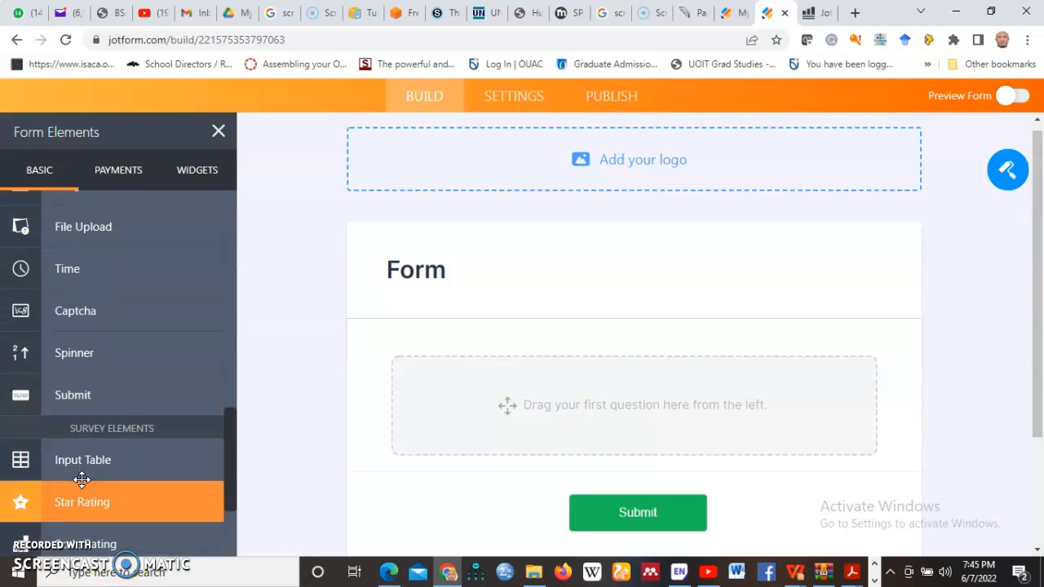
{"action": "scroll", "coordinate": [82, 480], "scroll_direction": "down", "scroll_amount": 2}
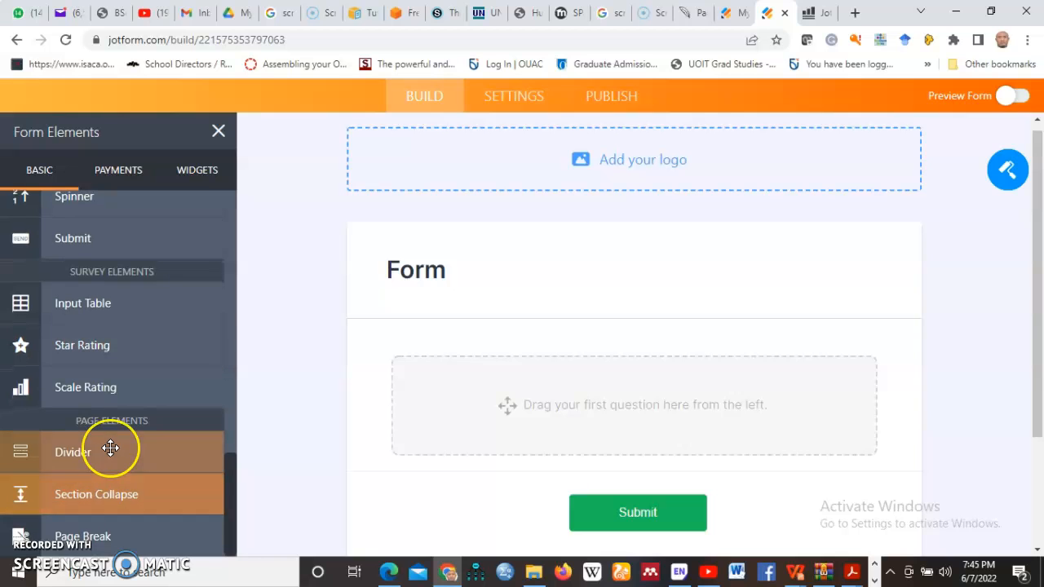
{"action": "scroll", "coordinate": [110, 445], "scroll_direction": "up", "scroll_amount": 6}
{"action": "scroll", "coordinate": [109, 431], "scroll_direction": "up", "scroll_amount": 6}
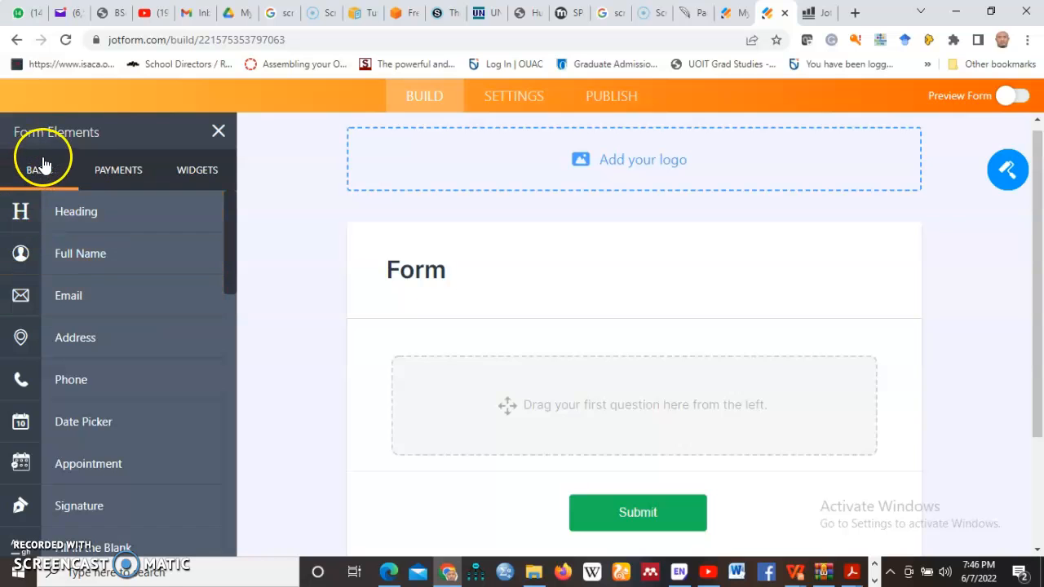
- Browse the Payments tab and its list of payment gateways
{"action": "left_click", "coordinate": [120, 173]}
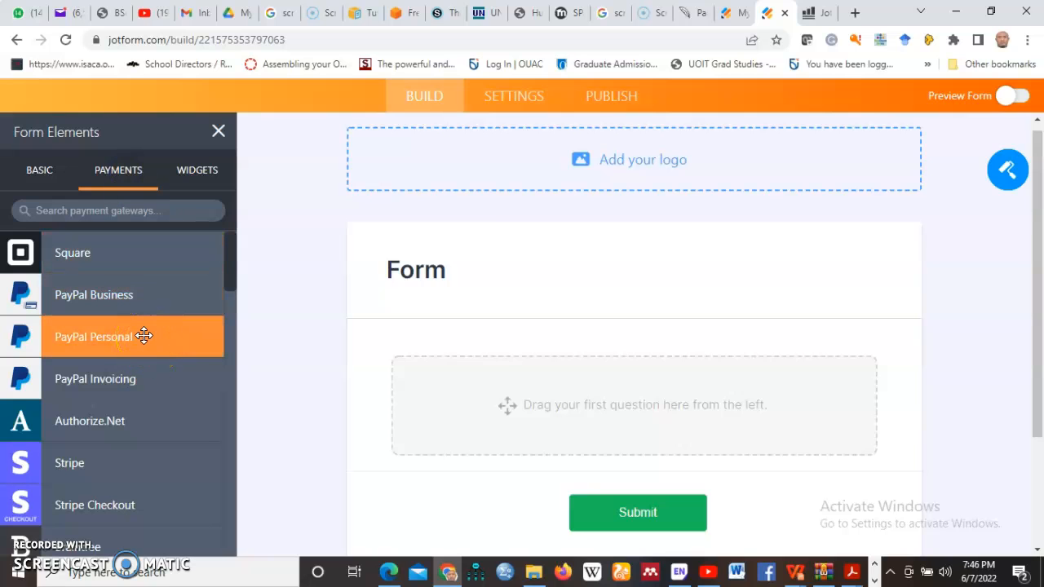
{"action": "left_click", "coordinate": [157, 418]}
{"action": "scroll", "coordinate": [156, 392], "scroll_direction": "down", "scroll_amount": 5}
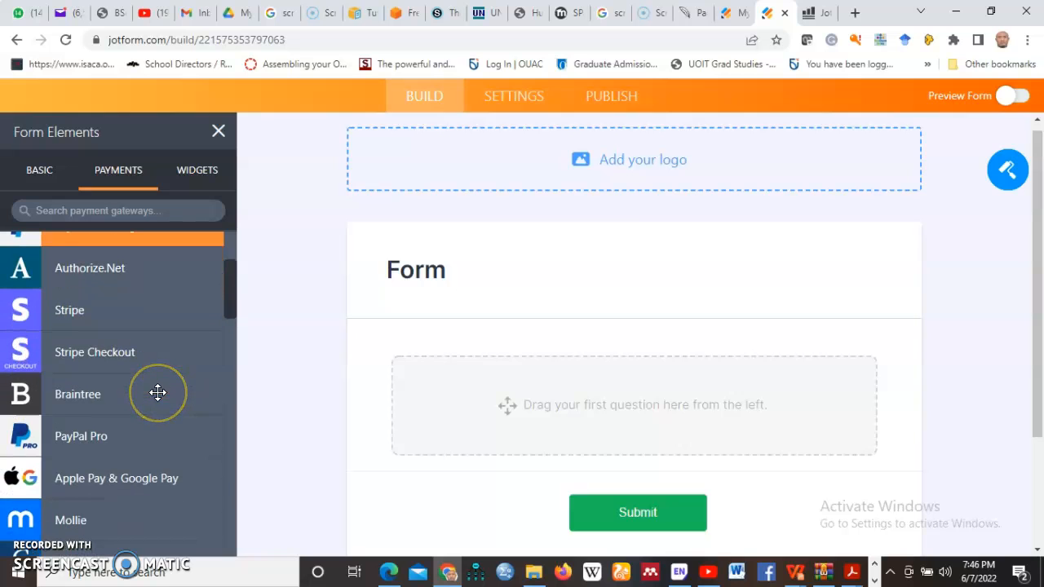
{"action": "scroll", "coordinate": [155, 395], "scroll_direction": "down", "scroll_amount": 5}
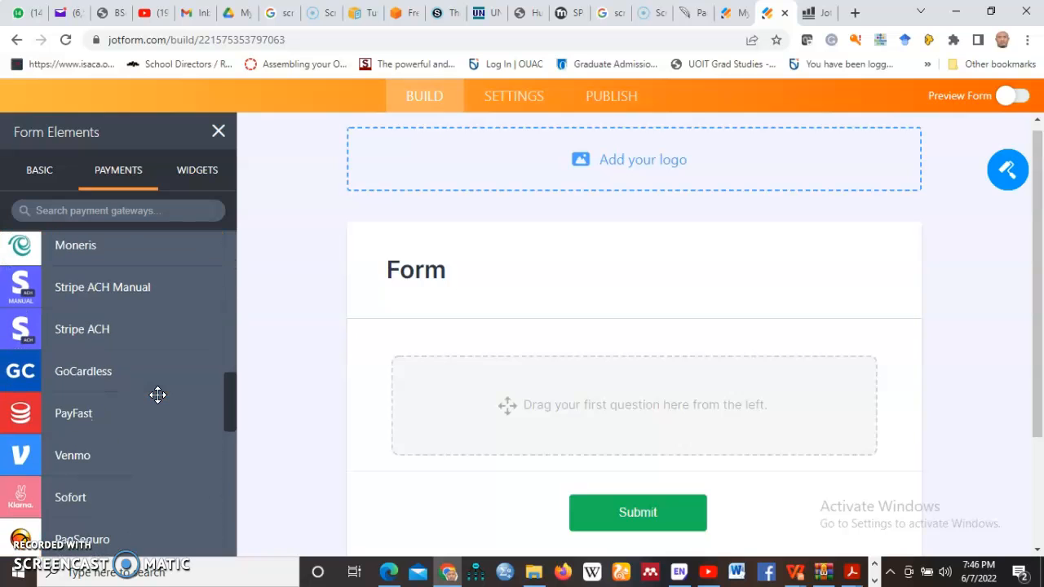
{"action": "scroll", "coordinate": [130, 369], "scroll_direction": "up", "scroll_amount": 5}
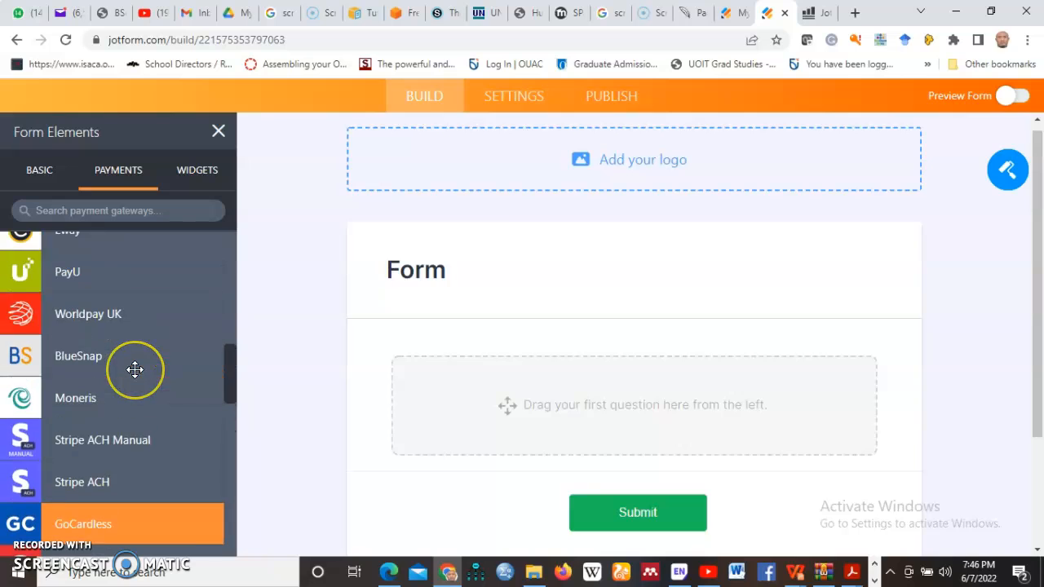
{"action": "scroll", "coordinate": [134, 369], "scroll_direction": "up", "scroll_amount": 4}
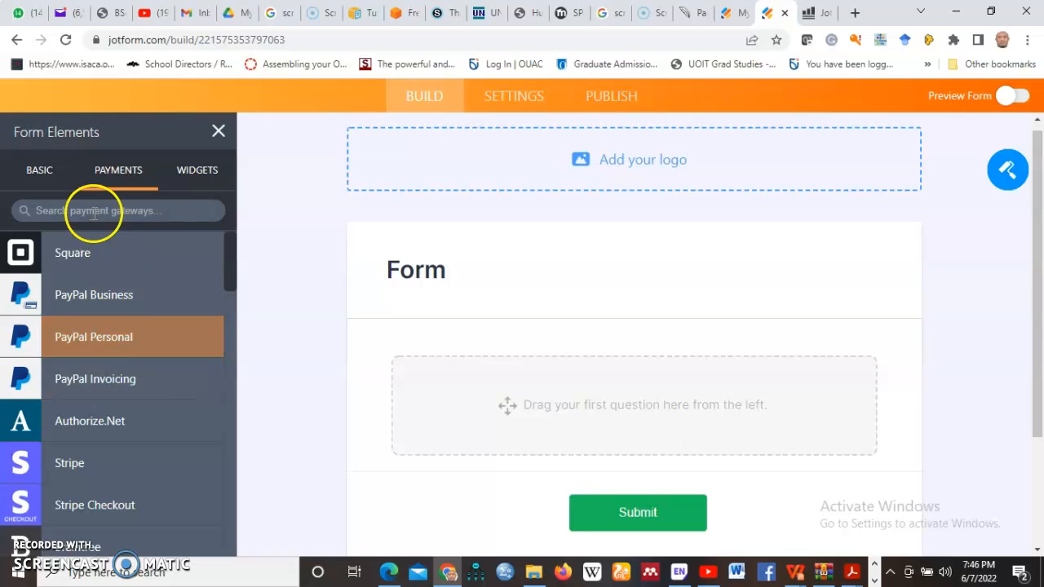
{"action": "left_click", "coordinate": [163, 208]}
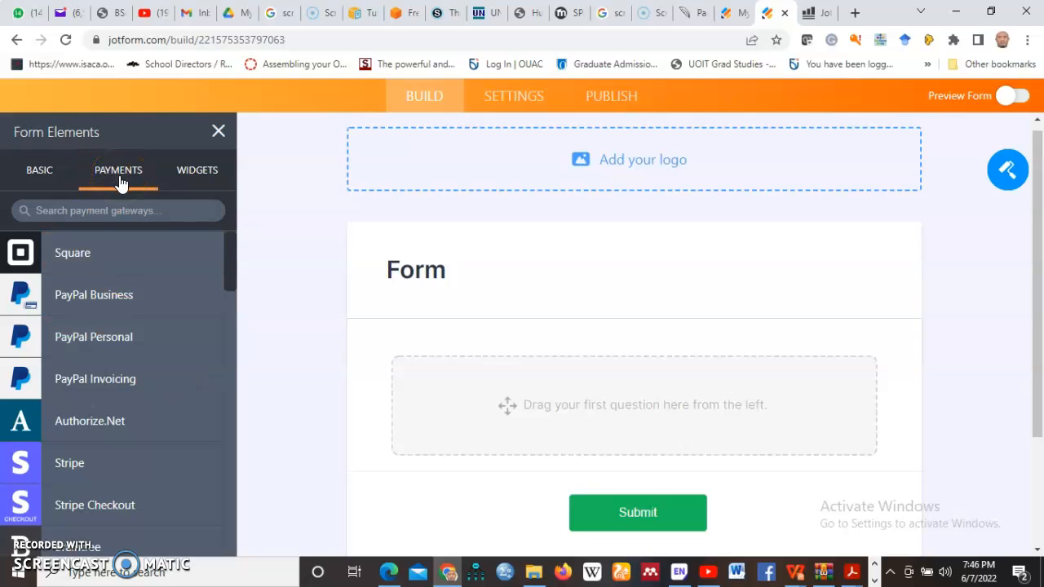
- Browse the Widgets list and search 'whatsapp' to find the WhatsApp Button, returning to Basic
{"action": "left_click", "coordinate": [194, 173]}
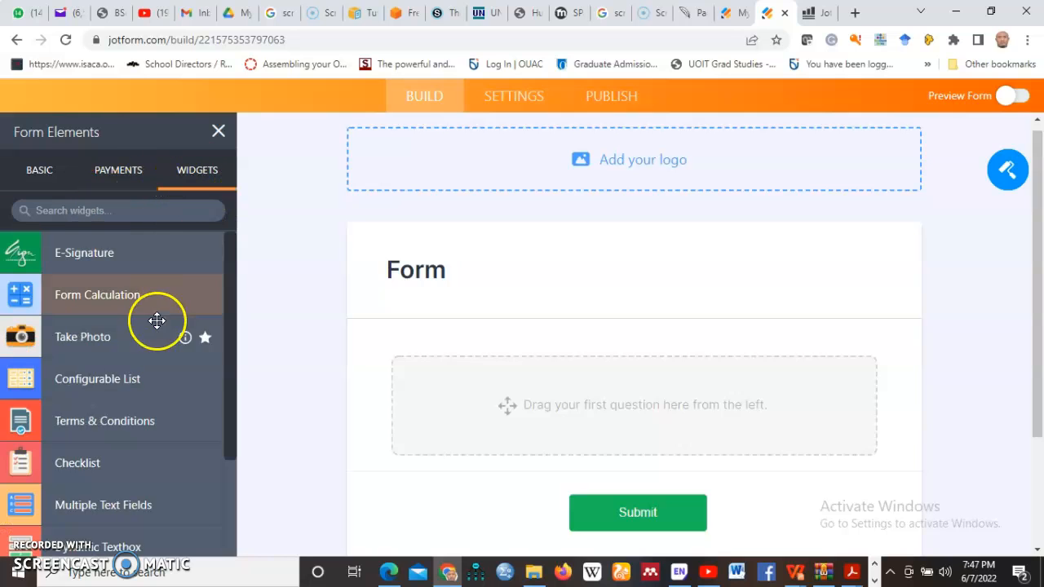
{"action": "scroll", "coordinate": [131, 310], "scroll_direction": "down", "scroll_amount": 5}
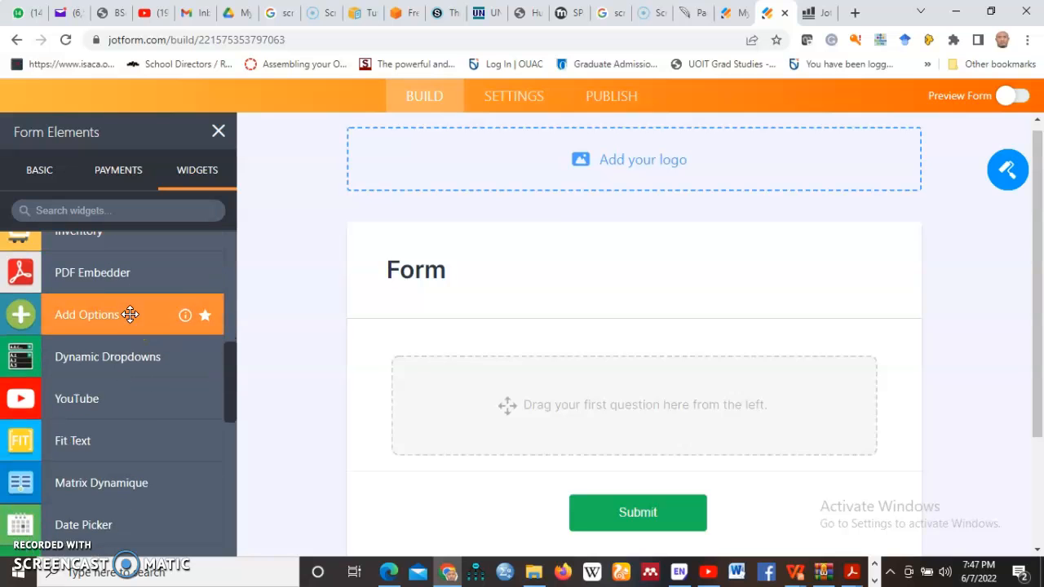
{"action": "scroll", "coordinate": [116, 392], "scroll_direction": "up", "scroll_amount": 4}
{"action": "scroll", "coordinate": [117, 393], "scroll_direction": "down", "scroll_amount": 2}
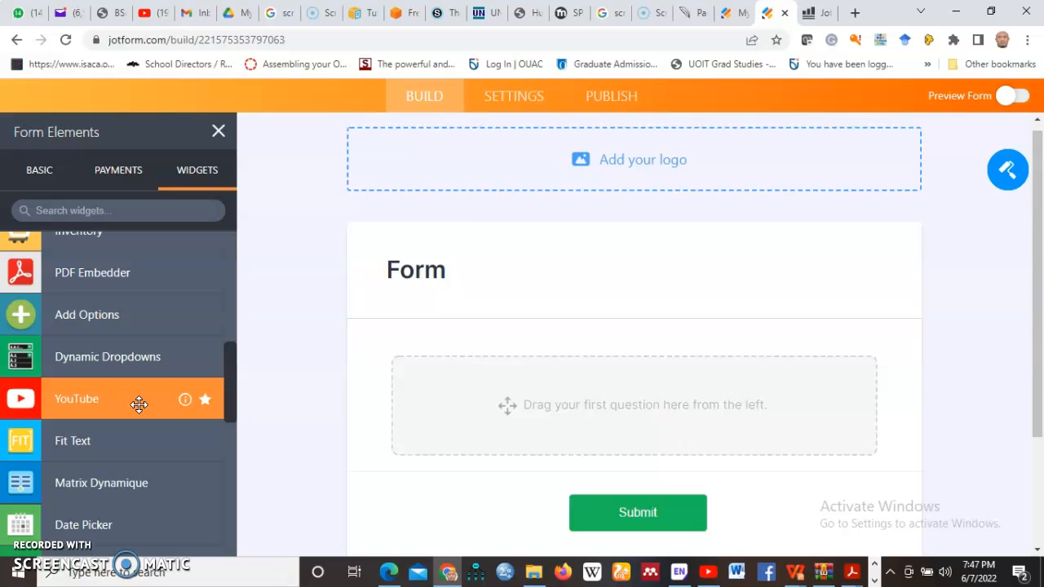
{"action": "scroll", "coordinate": [139, 402], "scroll_direction": "up", "scroll_amount": 5}
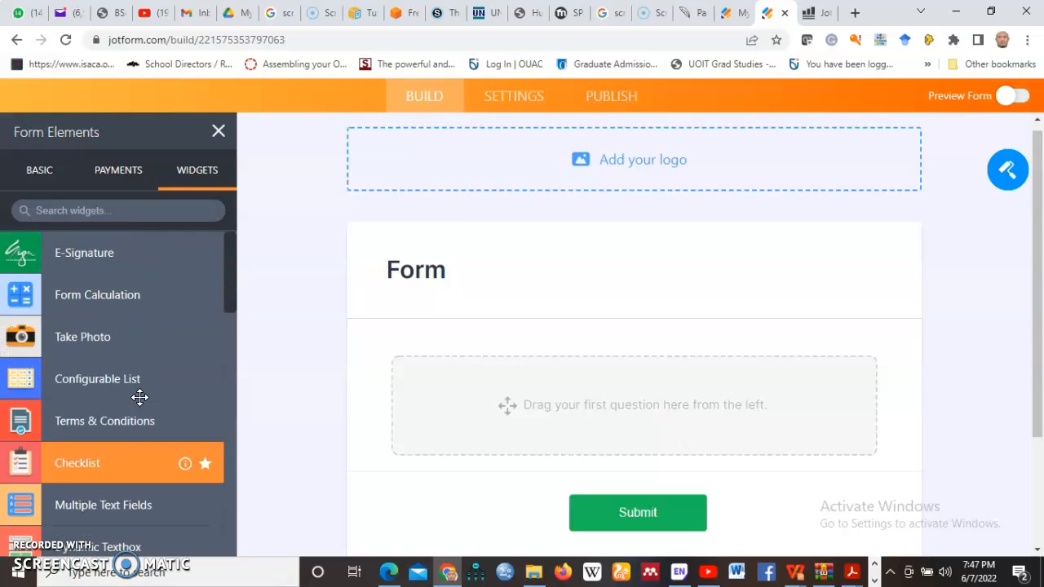
{"action": "scroll", "coordinate": [139, 395], "scroll_direction": "down", "scroll_amount": 1}
{"action": "scroll", "coordinate": [139, 394], "scroll_direction": "down", "scroll_amount": 6}
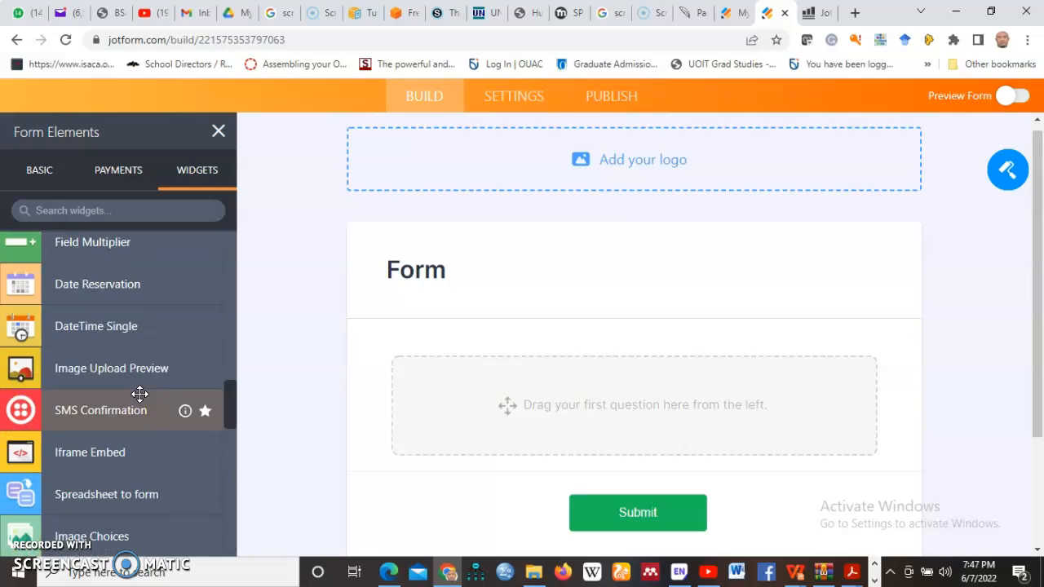
{"action": "scroll", "coordinate": [139, 349], "scroll_direction": "up", "scroll_amount": 4}
{"action": "left_click", "coordinate": [79, 208]}
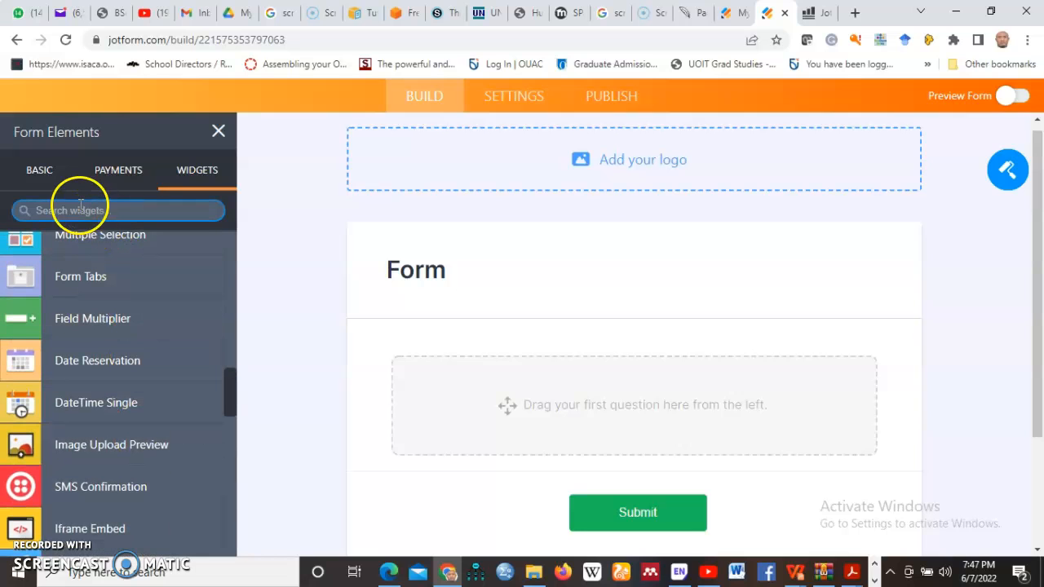
{"action": "type", "text": "whats"}
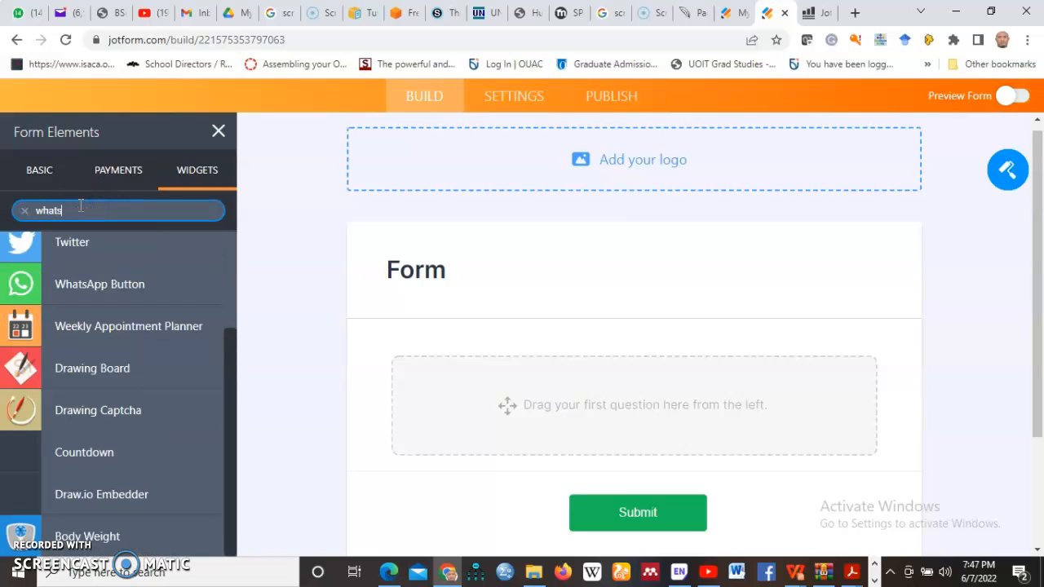
{"action": "type", "text": "app"}
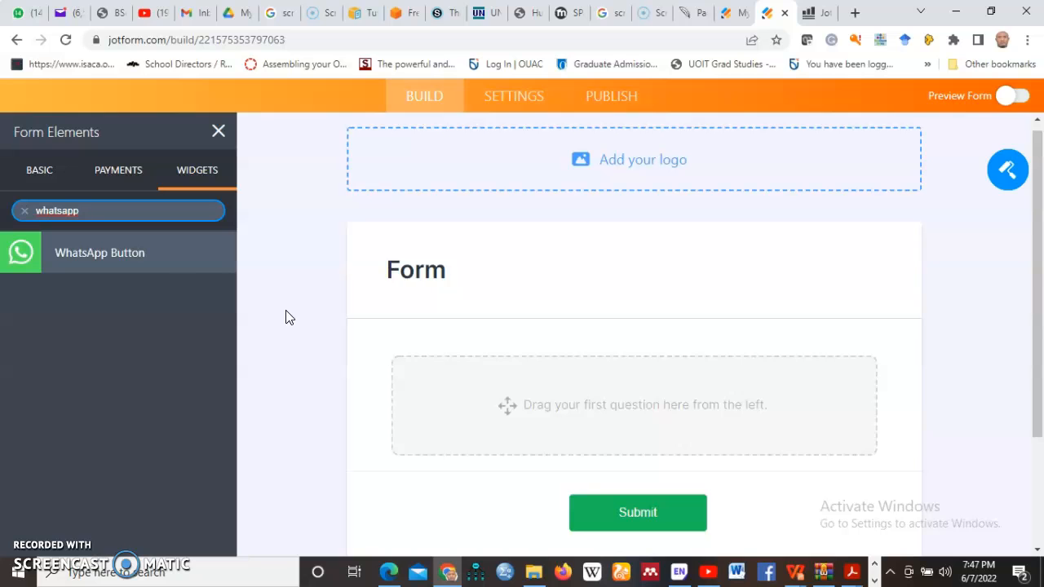
{"action": "left_click", "coordinate": [41, 179]}
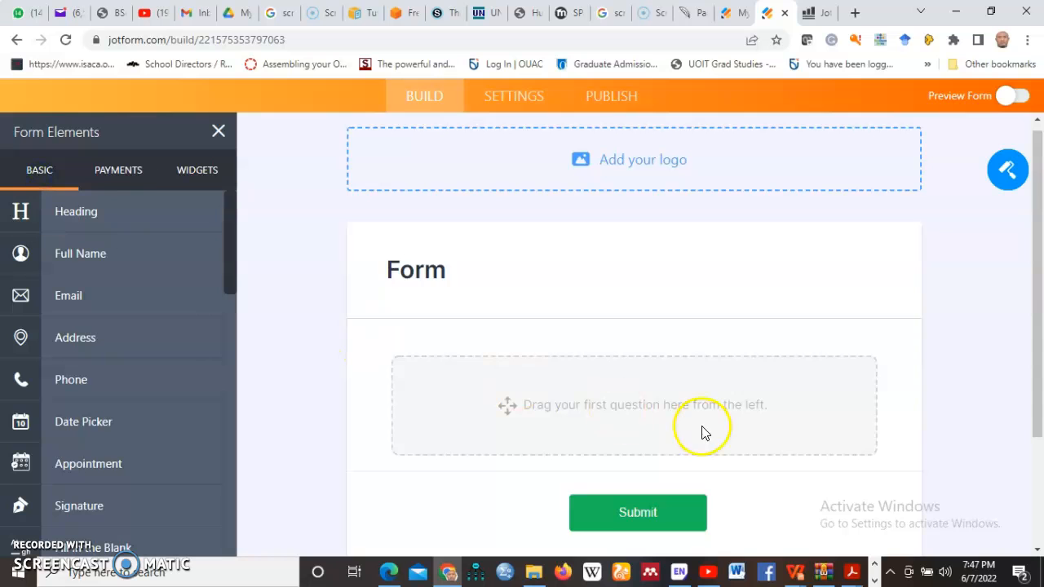
- Drag Full Name onto the form, creating a 'Name' question with First and Last Name boxes
{"action": "scroll", "coordinate": [622, 406], "scroll_direction": "down", "scroll_amount": 2}
{"action": "scroll", "coordinate": [340, 384], "scroll_direction": "up", "scroll_amount": 4}
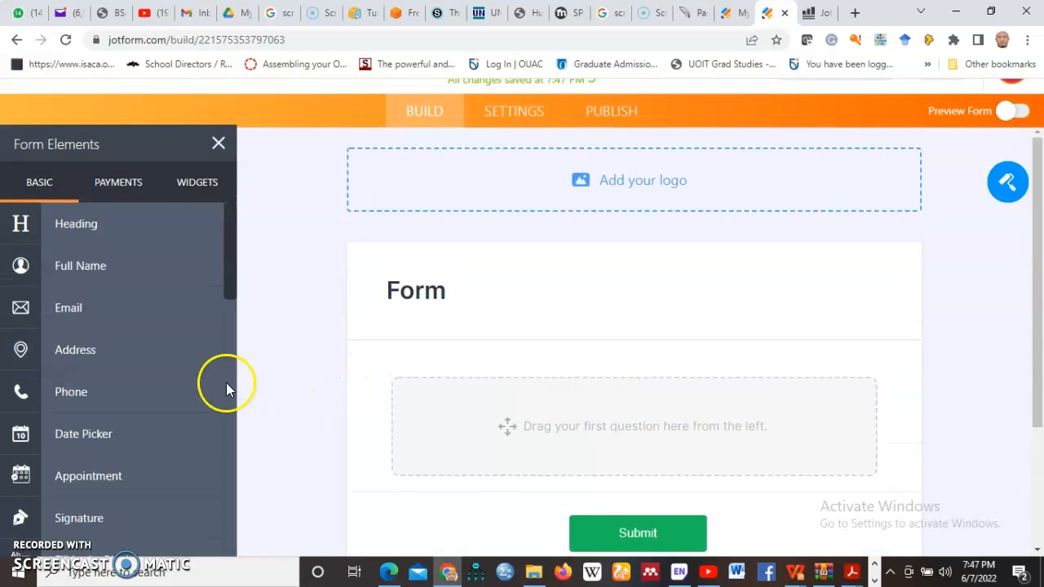
{"action": "scroll", "coordinate": [324, 397], "scroll_direction": "down", "scroll_amount": 1}
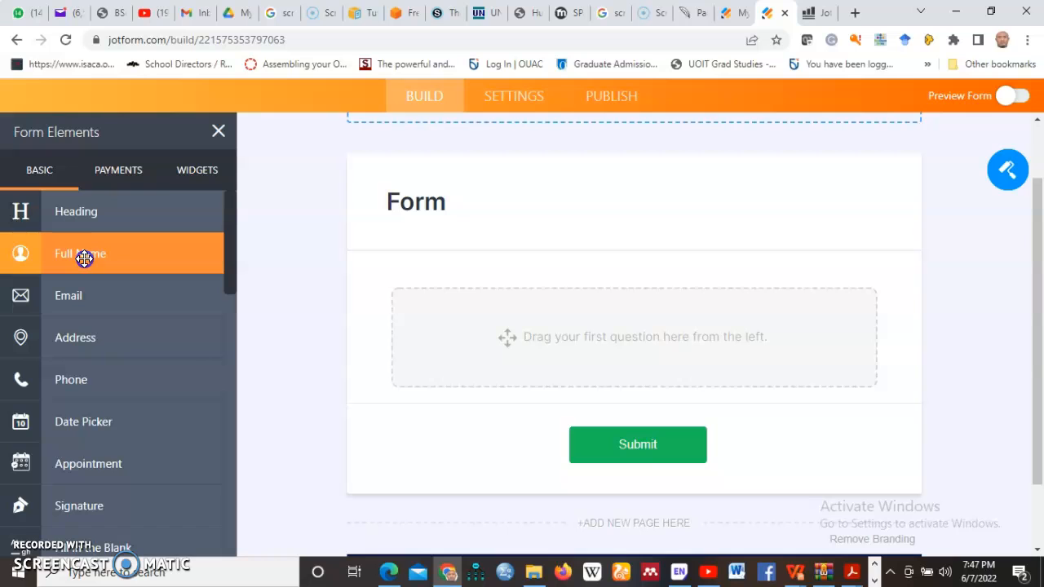
{"action": "left_click_drag", "start_coordinate": [84, 259], "coordinate": [465, 352]}
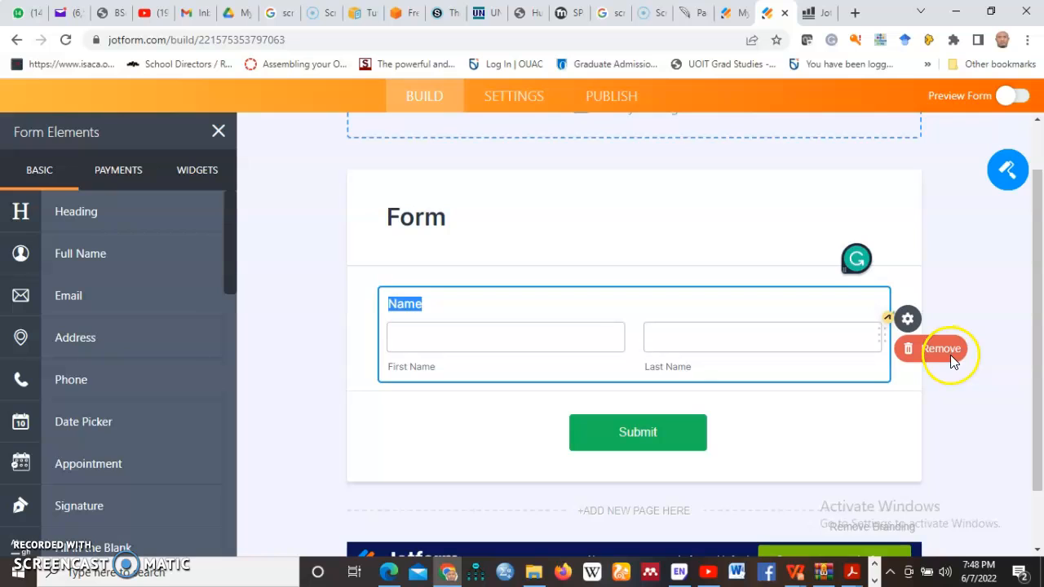
{"action": "left_click", "coordinate": [460, 308]}
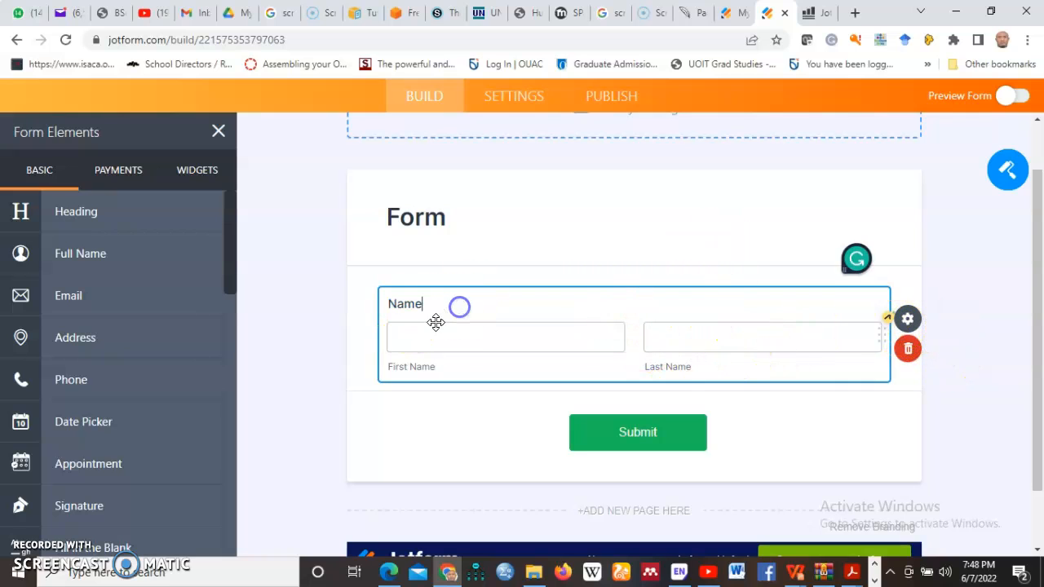
- Change the name question's text to 'WHAT IS YOUR NAME/'
{"action": "left_click", "coordinate": [908, 321]}
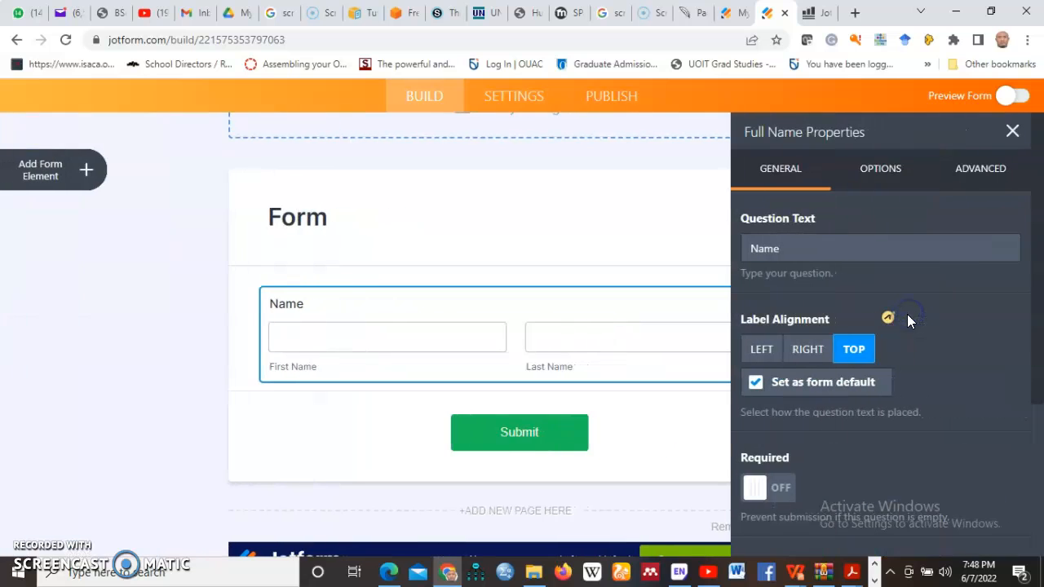
{"action": "left_click", "coordinate": [797, 248]}
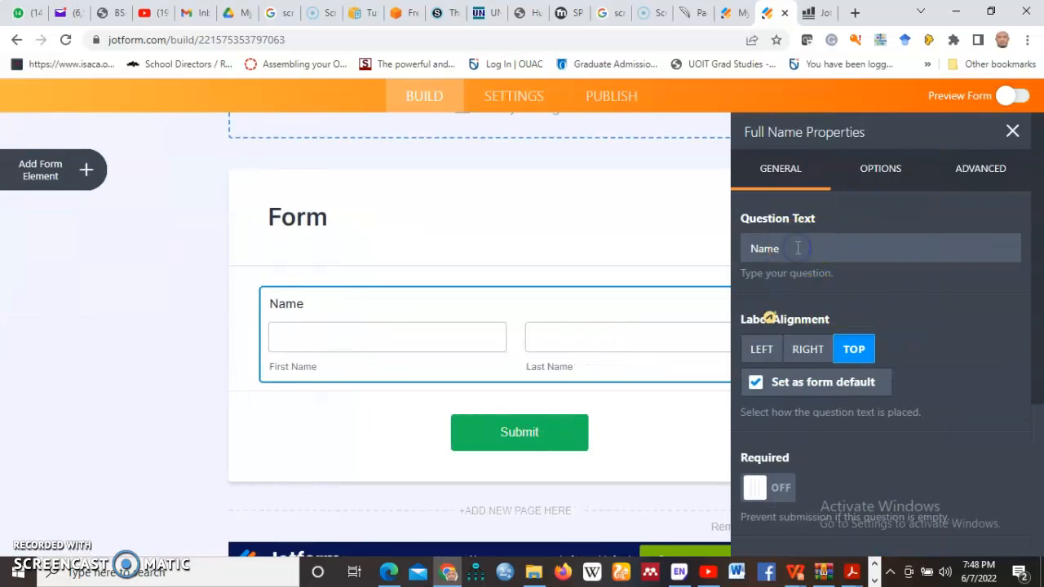
{"action": "key", "text": "BackSpace"}
{"action": "key", "text": "BackSpace"}
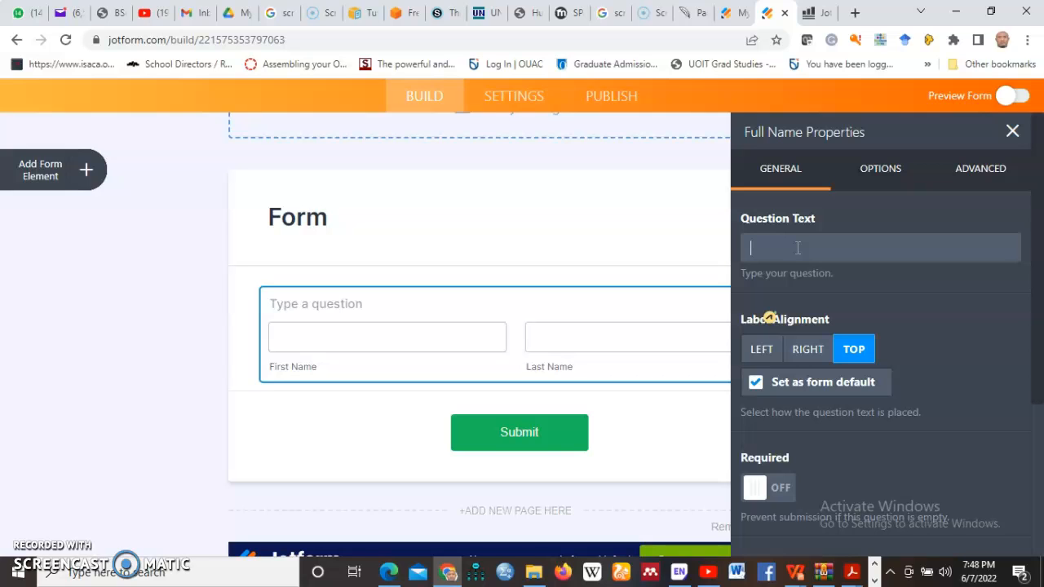
{"action": "type", "text": "TELL US MORE ABOUT YOUR SEL"}
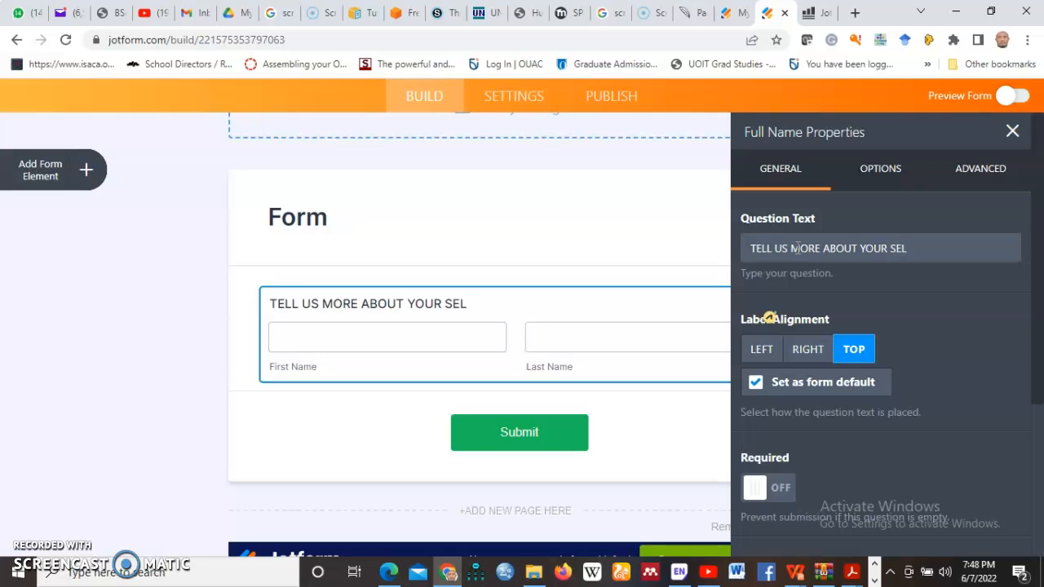
{"action": "key", "text": "ctrl+a"}
{"action": "key", "text": "BackSpace"}
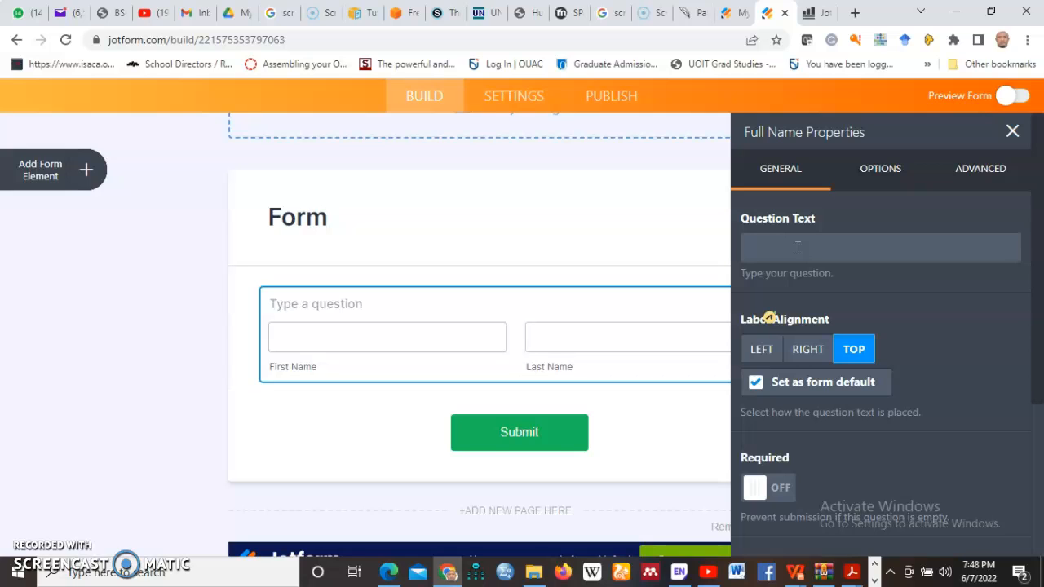
{"action": "type", "text": "WHAT IS YOUR NAME/"}
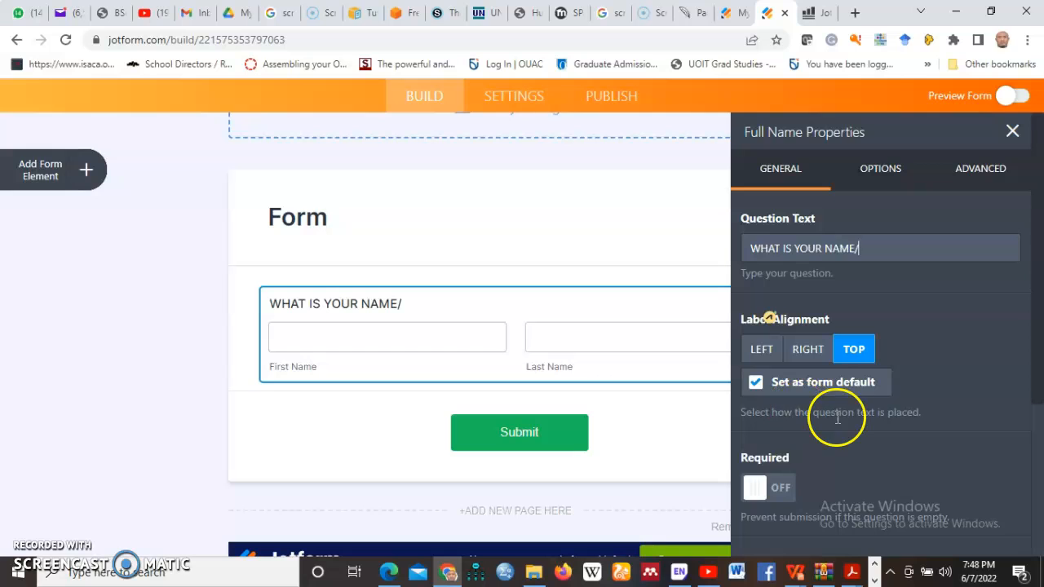
- Check the Last Name sublabel and heading settings, then reopen the Form Elements list
{"action": "scroll", "coordinate": [832, 418], "scroll_direction": "down", "scroll_amount": 3}
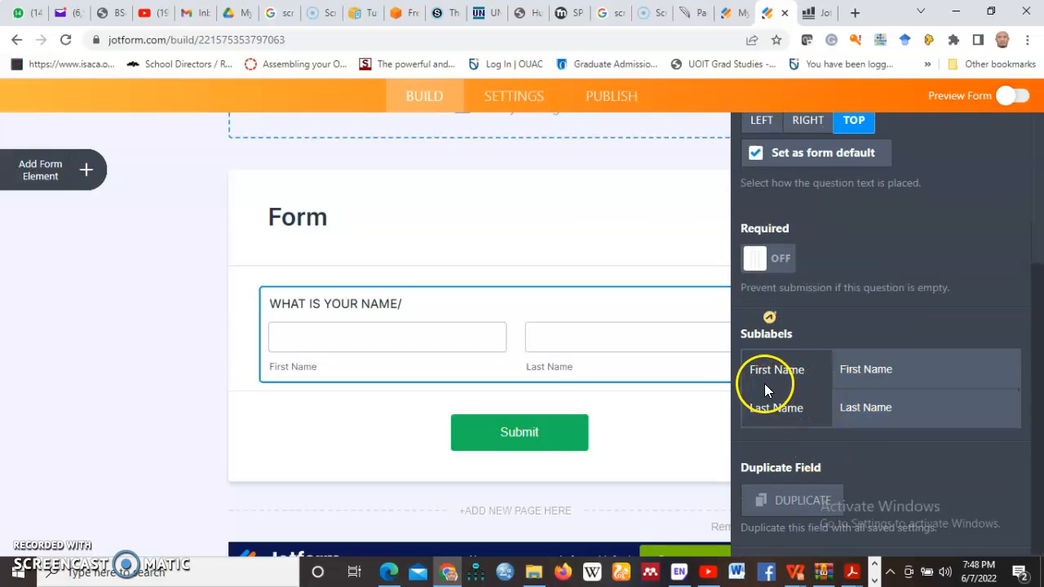
{"action": "left_click", "coordinate": [834, 394]}
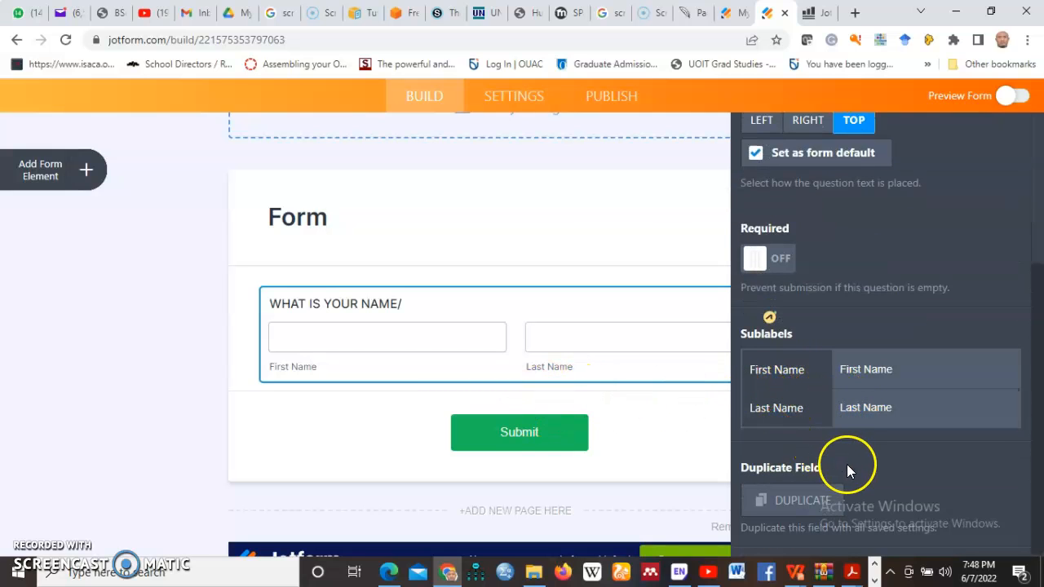
{"action": "scroll", "coordinate": [847, 463], "scroll_direction": "down", "scroll_amount": 1}
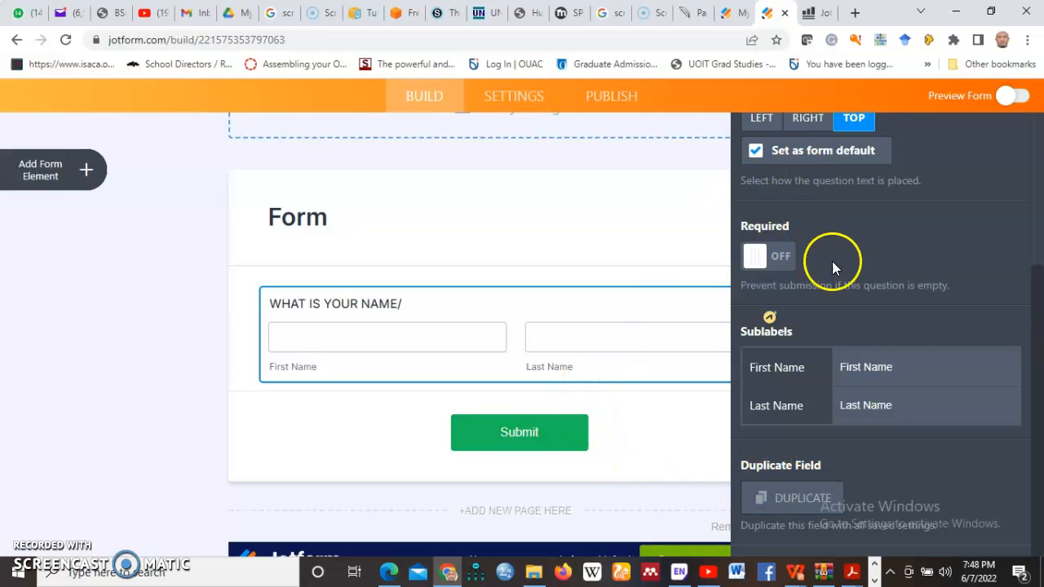
{"action": "left_click", "coordinate": [670, 225]}
{"action": "scroll", "coordinate": [811, 275], "scroll_direction": "up", "scroll_amount": 5}
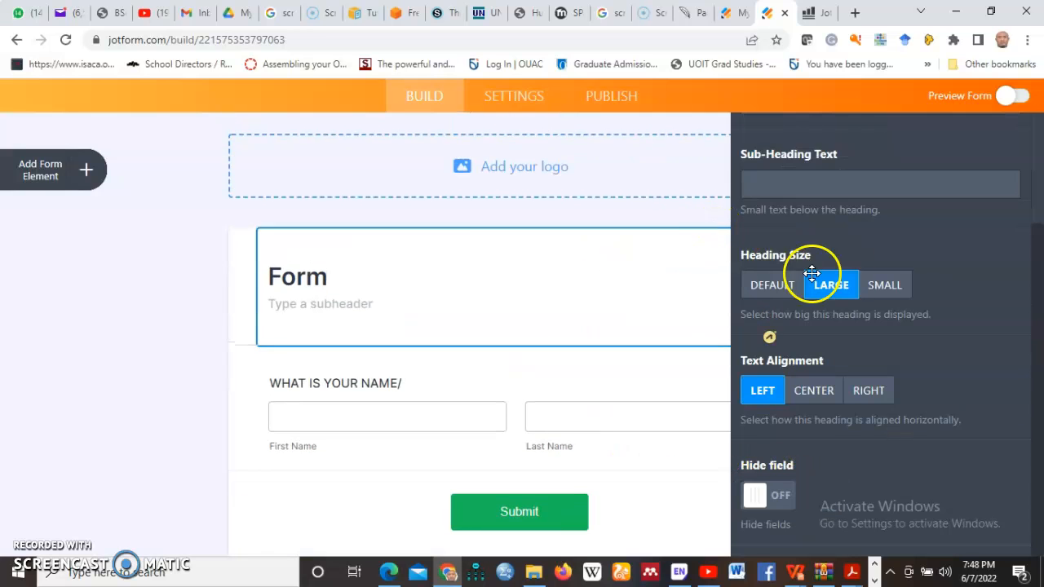
{"action": "left_click", "coordinate": [1011, 185]}
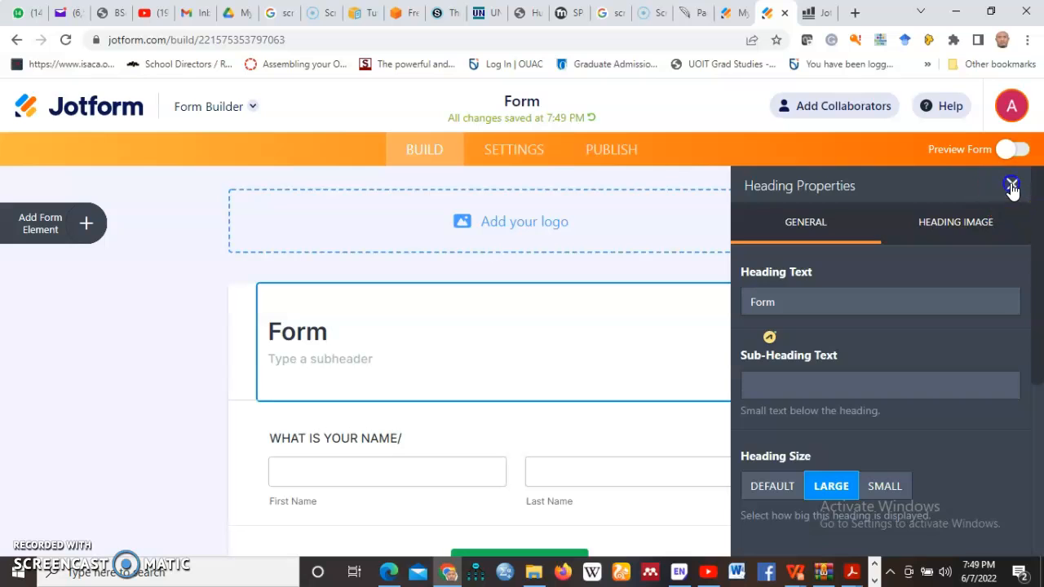
{"action": "left_click", "coordinate": [86, 223]}
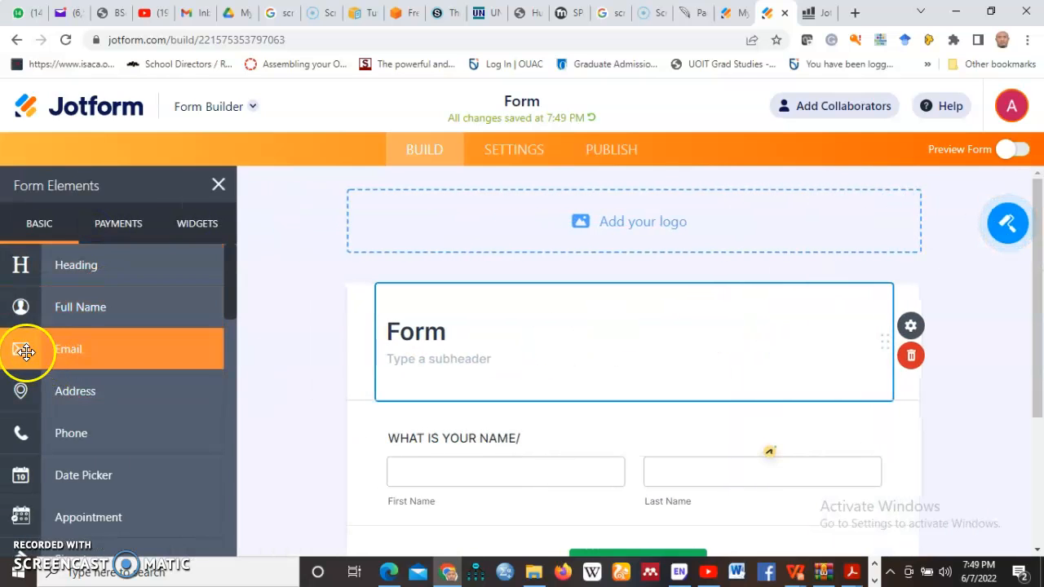
- Drag Email below the name question and Address below Email
{"action": "scroll", "coordinate": [274, 364], "scroll_direction": "down", "scroll_amount": 2}
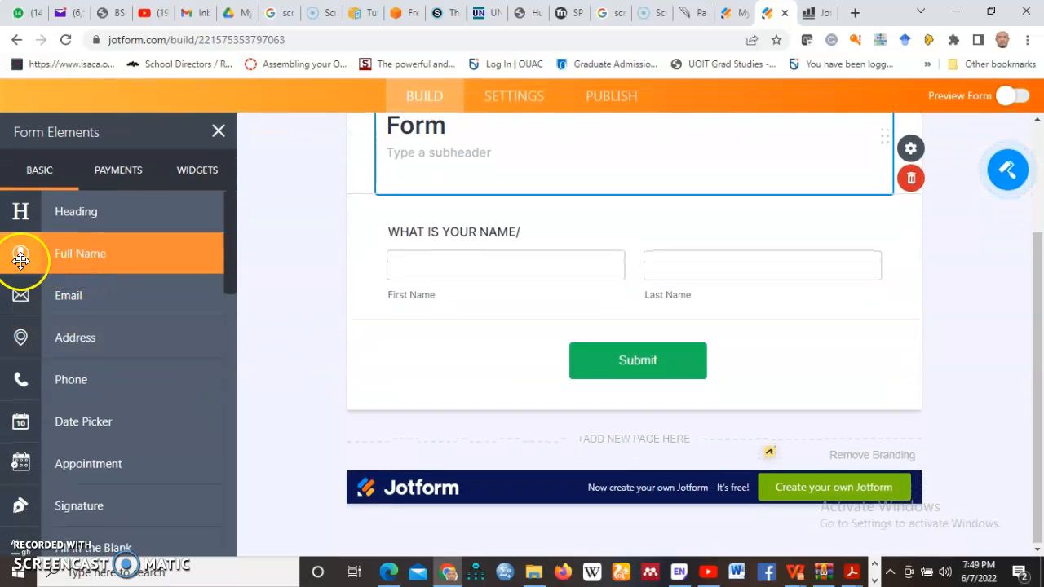
{"action": "left_click_drag", "start_coordinate": [47, 297], "coordinate": [458, 346]}
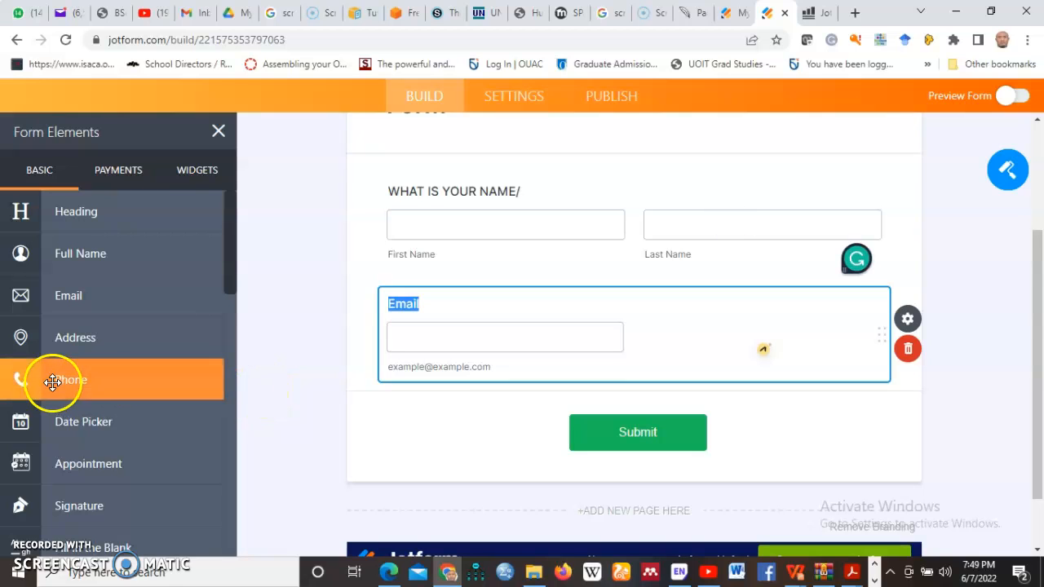
{"action": "left_click_drag", "start_coordinate": [22, 347], "coordinate": [295, 466]}
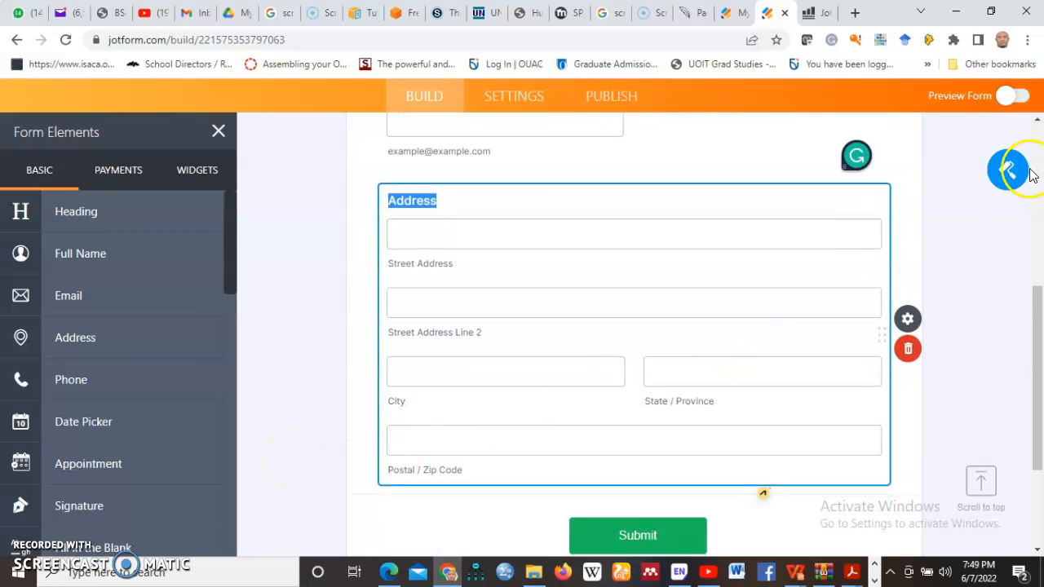
- Rename the Address question to 'CONTACT ADDRESS' and keep Required switched off
{"action": "left_click", "coordinate": [907, 319]}
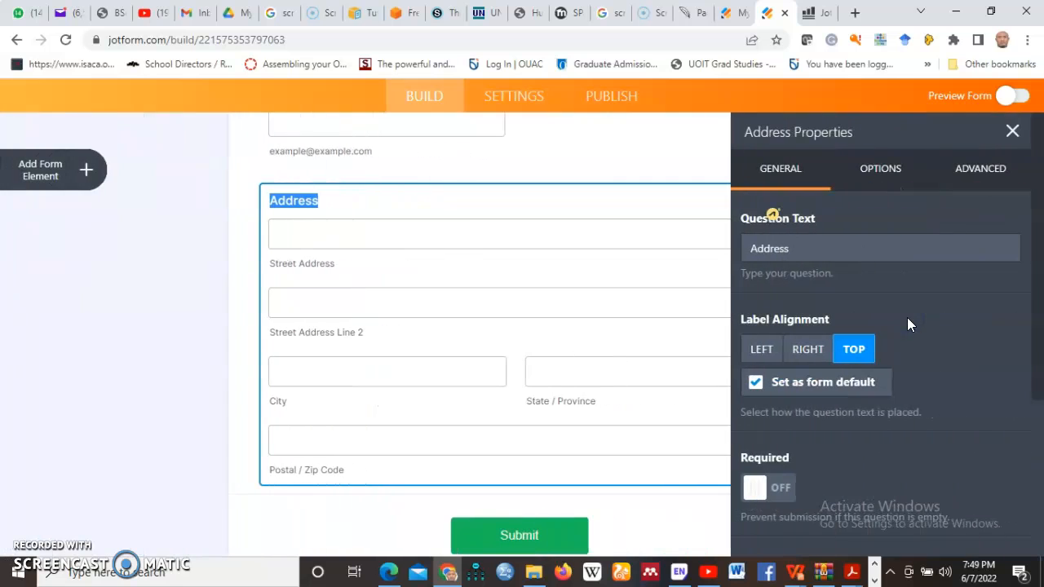
{"action": "left_click", "coordinate": [795, 248]}
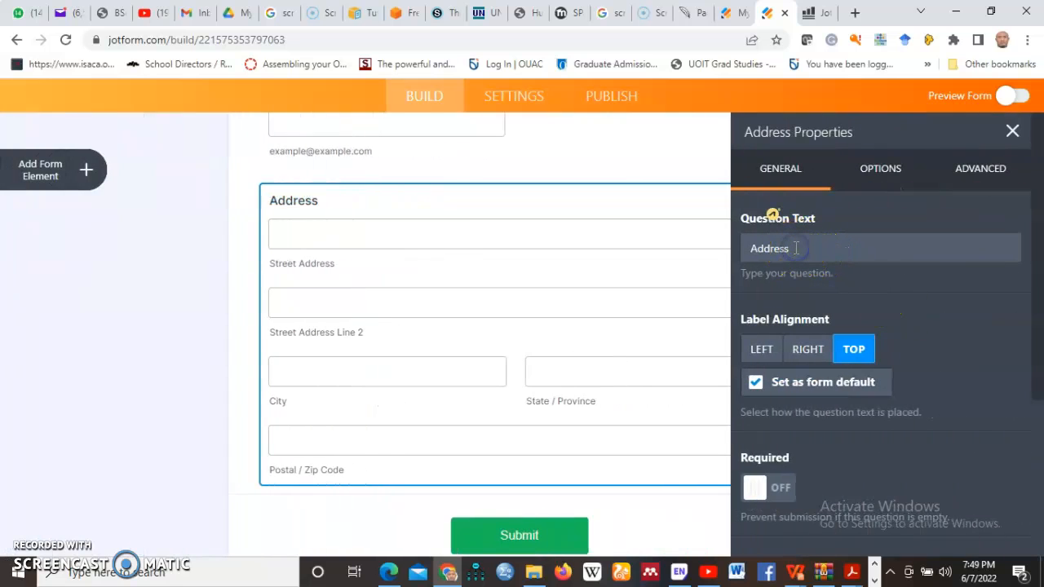
{"action": "key", "text": "BackSpace"}
{"action": "key", "text": "BackSpace"}
{"action": "key", "text": "BackSpace"}
{"action": "key", "text": "BackSpace"}
{"action": "key", "text": "BackSpace"}
{"action": "key", "text": "BackSpace"}
{"action": "type", "text": "CONTACT ADDRESS"}
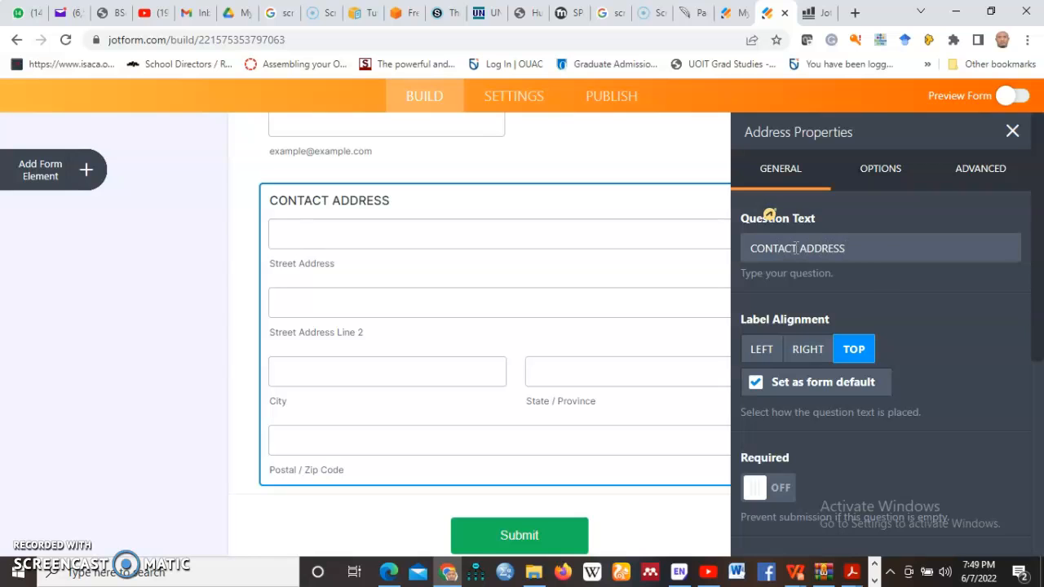
{"action": "scroll", "coordinate": [861, 408], "scroll_direction": "down", "scroll_amount": 4}
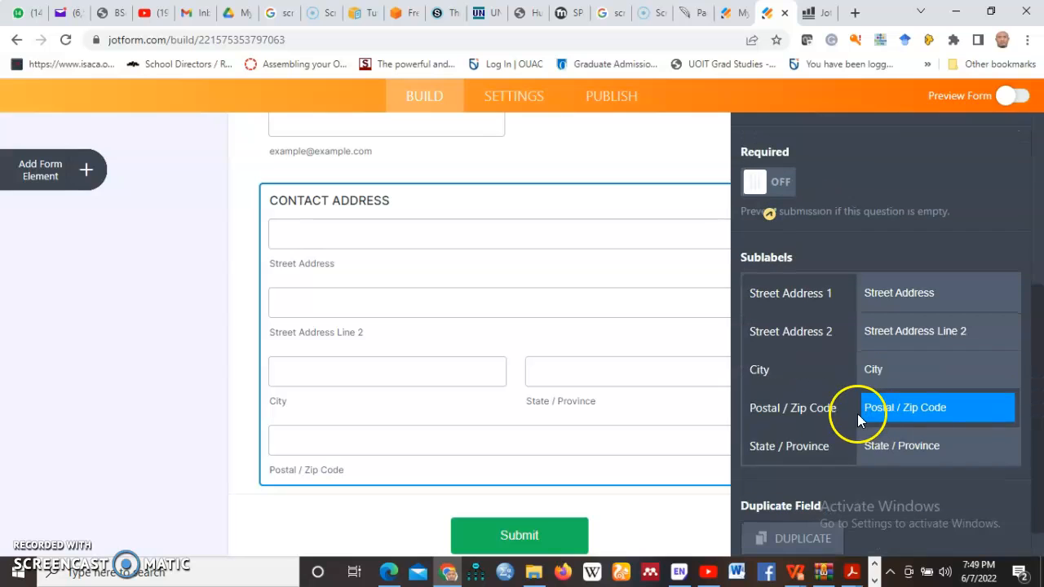
{"action": "left_click", "coordinate": [379, 278]}
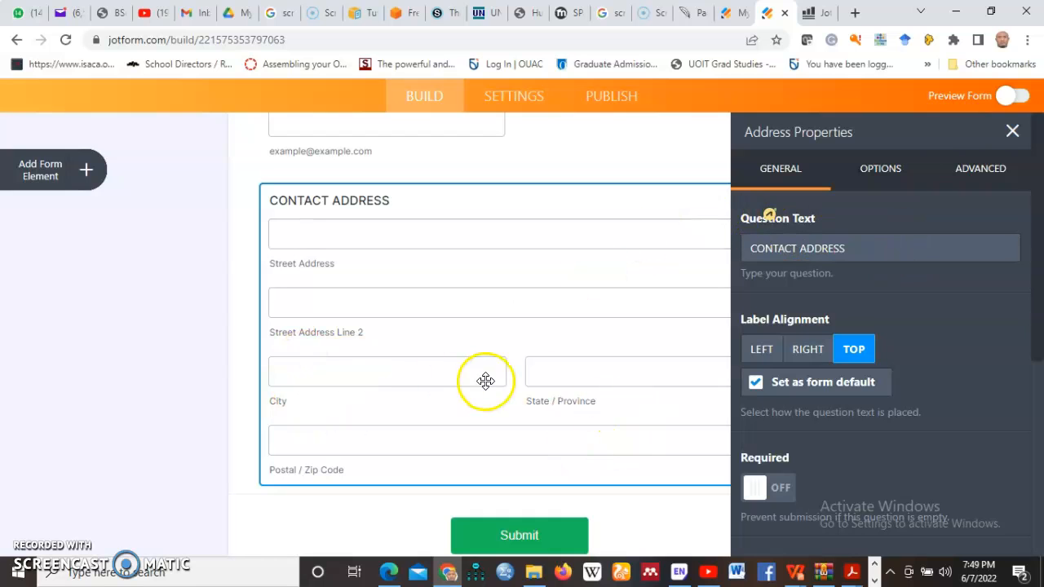
{"action": "left_click", "coordinate": [758, 494]}
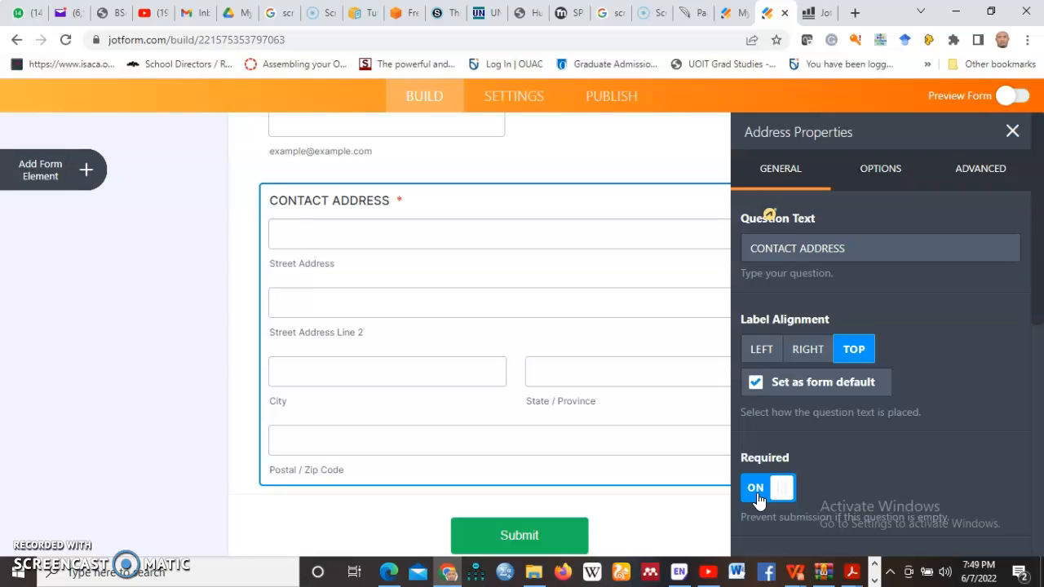
{"action": "left_click", "coordinate": [758, 493]}
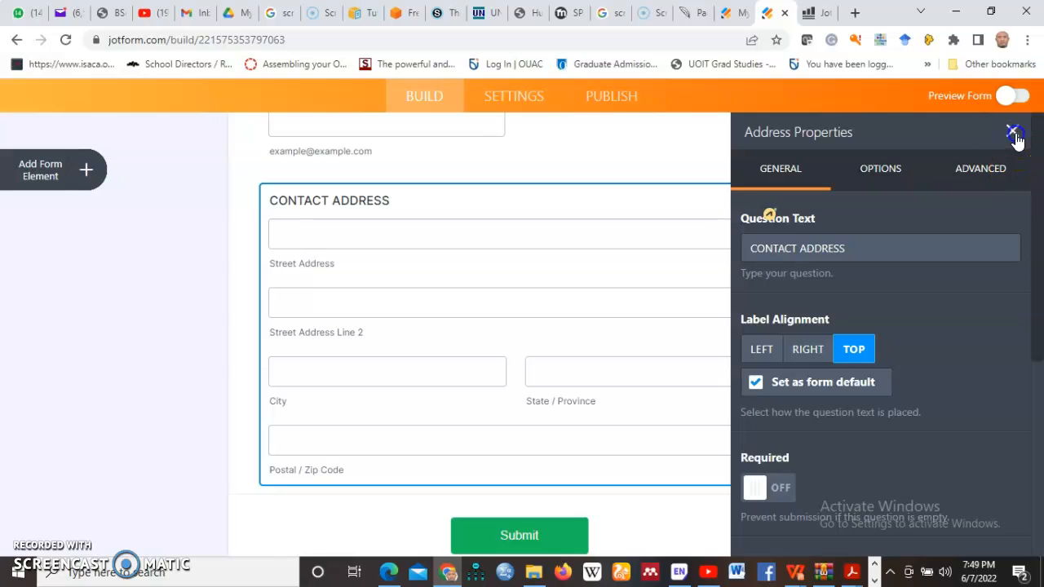
{"action": "left_click", "coordinate": [1012, 131]}
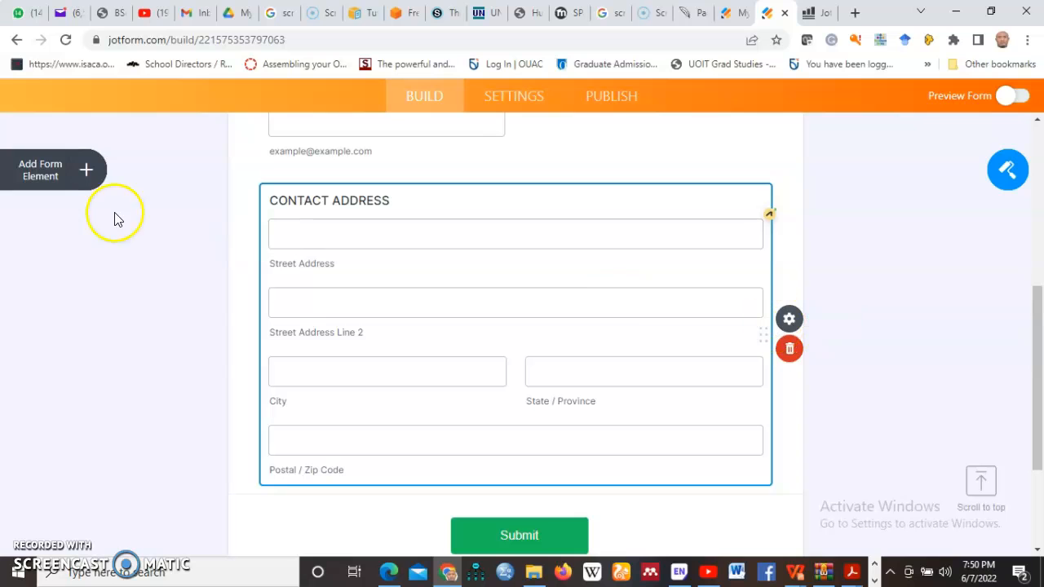
- Drag a Signature field with a 'Sign Here' pad below CONTACT ADDRESS
{"action": "left_click", "coordinate": [86, 170]}
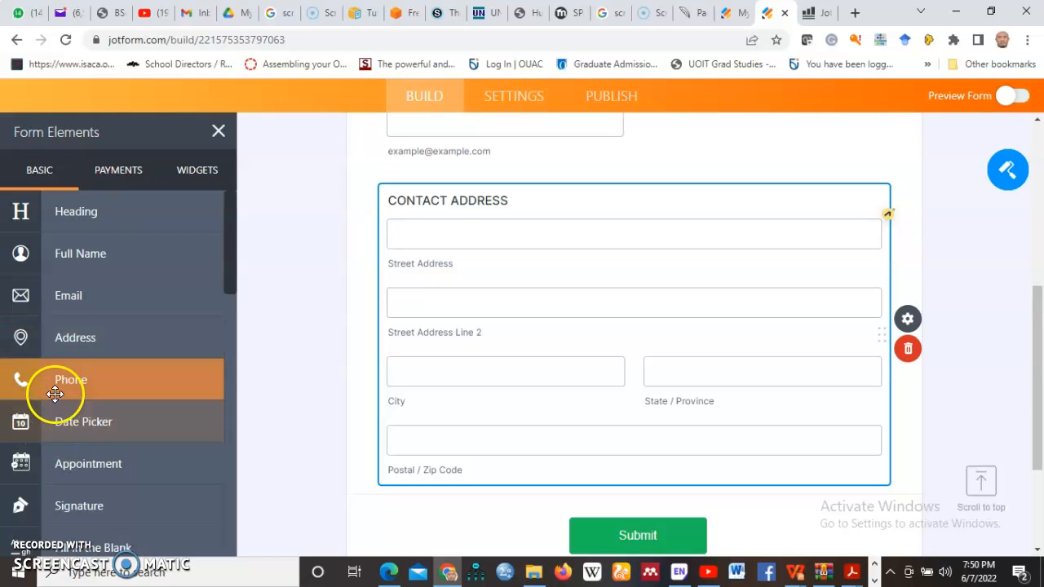
{"action": "scroll", "coordinate": [79, 447], "scroll_direction": "down", "scroll_amount": 1}
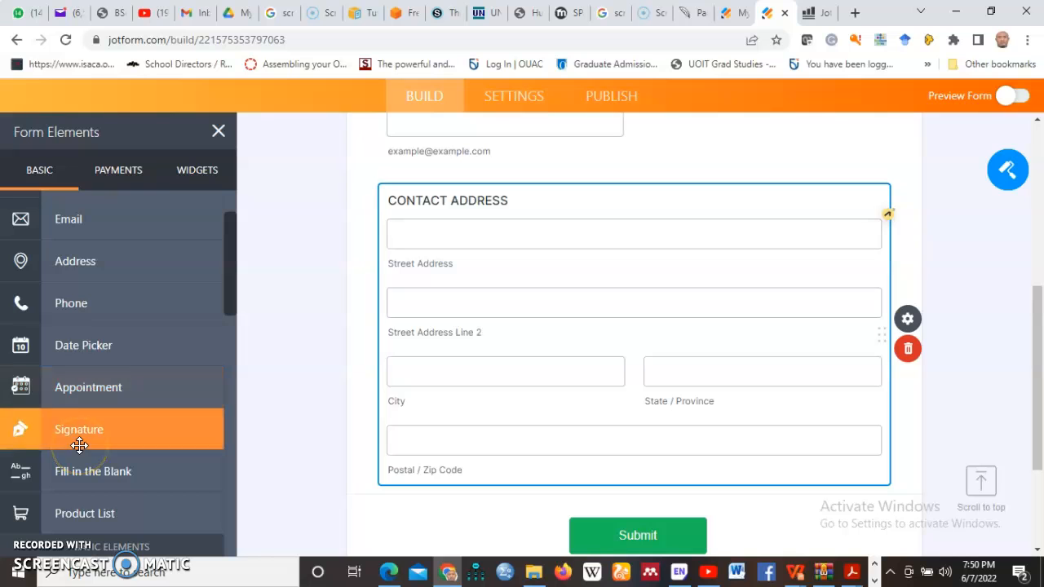
{"action": "mouse_move", "coordinate": [21, 432]}
{"action": "left_mouse_down"}
{"action": "mouse_move", "coordinate": [455, 516]}
{"action": "mouse_move", "coordinate": [426, 328]}
{"action": "mouse_move", "coordinate": [426, 233]}
{"action": "mouse_move", "coordinate": [428, 252]}
{"action": "left_mouse_up"}
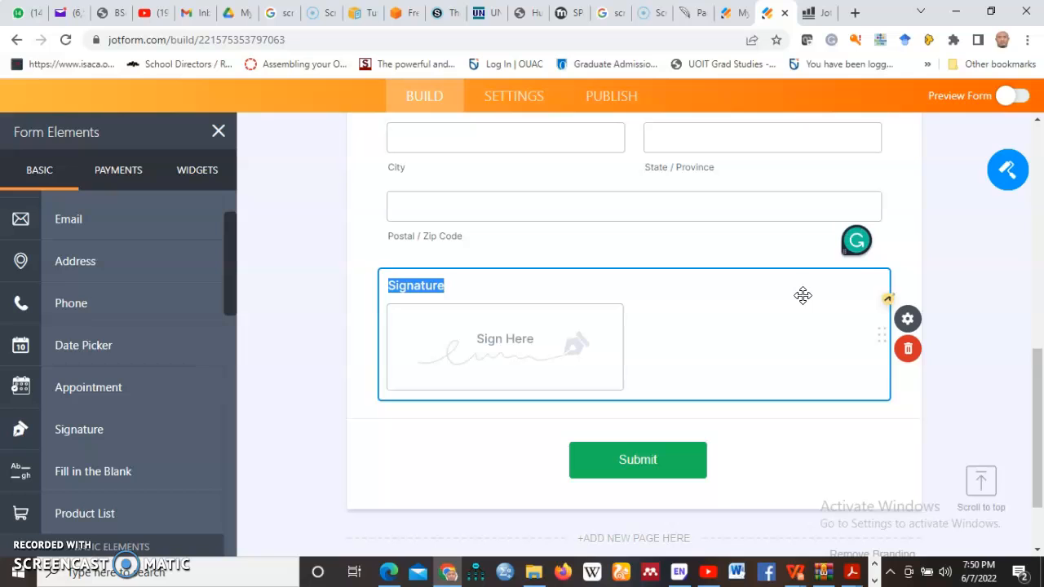
{"action": "left_click", "coordinate": [906, 322]}
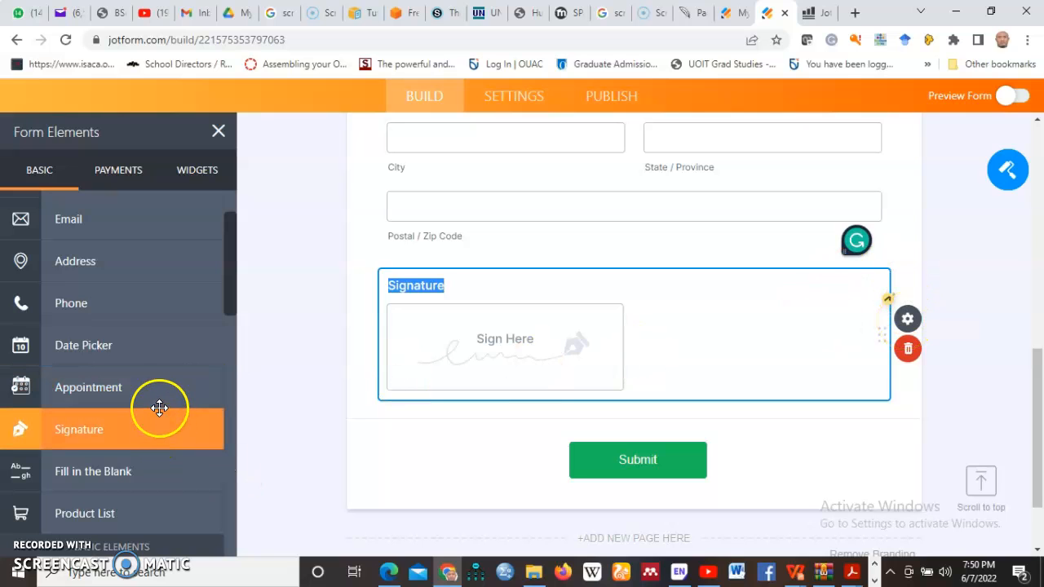
- Switch the Form Elements panel to the Payments list showing Square, PayPal and Stripe
{"action": "left_click_drag", "start_coordinate": [232, 309], "coordinate": [235, 257]}
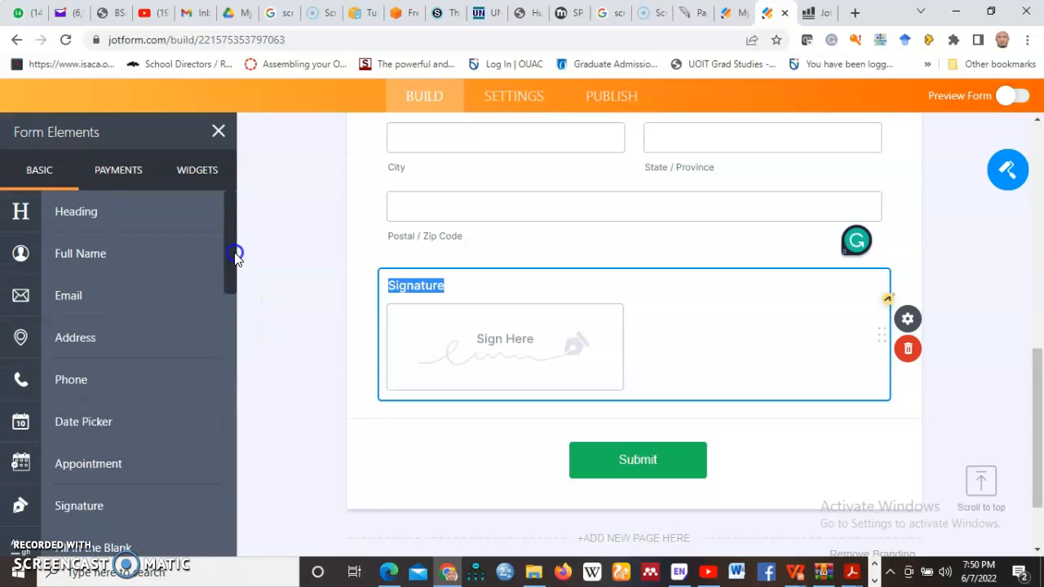
{"action": "scroll", "coordinate": [198, 440], "scroll_direction": "down", "scroll_amount": 7}
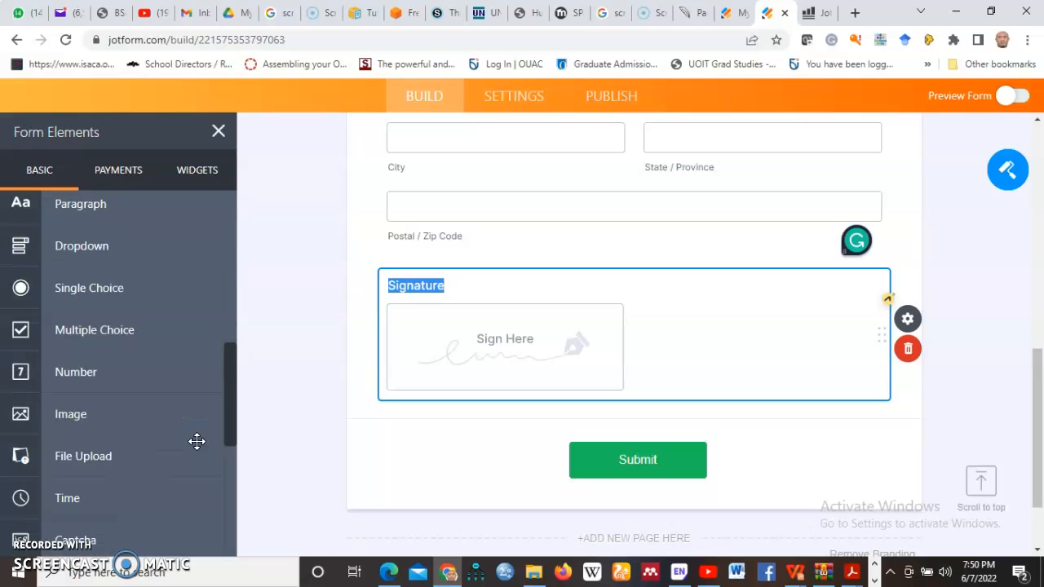
{"action": "scroll", "coordinate": [197, 441], "scroll_direction": "down", "scroll_amount": 5}
{"action": "scroll", "coordinate": [187, 507], "scroll_direction": "up", "scroll_amount": 3}
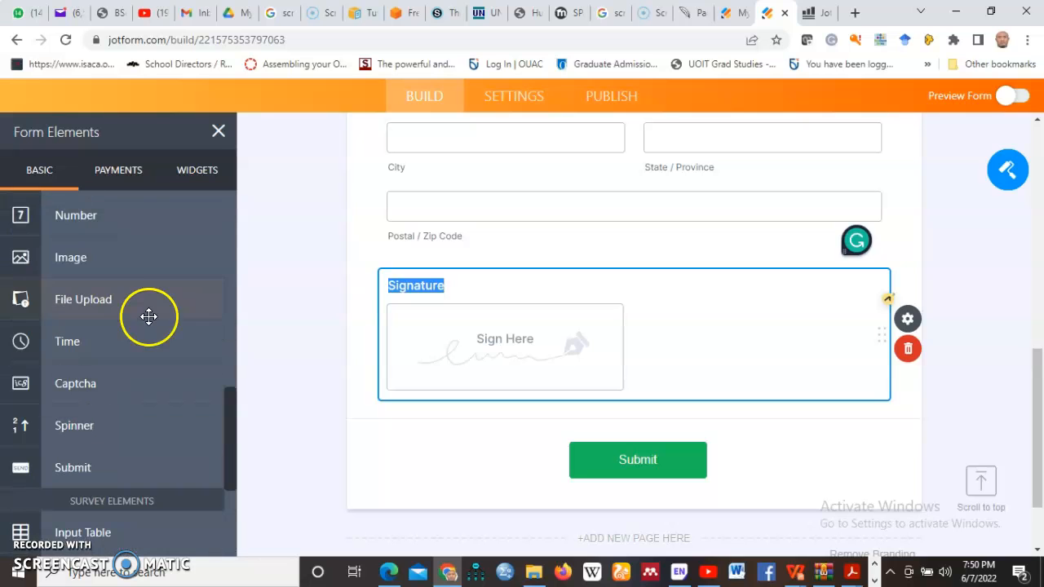
{"action": "left_click", "coordinate": [128, 170]}
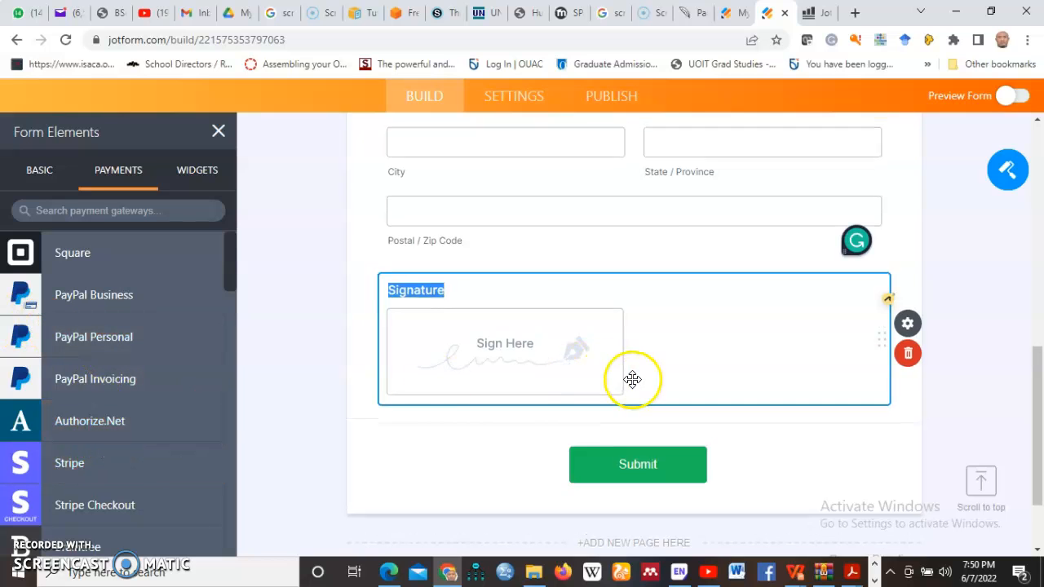
{"action": "scroll", "coordinate": [633, 380], "scroll_direction": "up", "scroll_amount": 5}
{"action": "scroll", "coordinate": [635, 386], "scroll_direction": "up", "scroll_amount": 2}
{"action": "scroll", "coordinate": [634, 386], "scroll_direction": "down", "scroll_amount": 1}
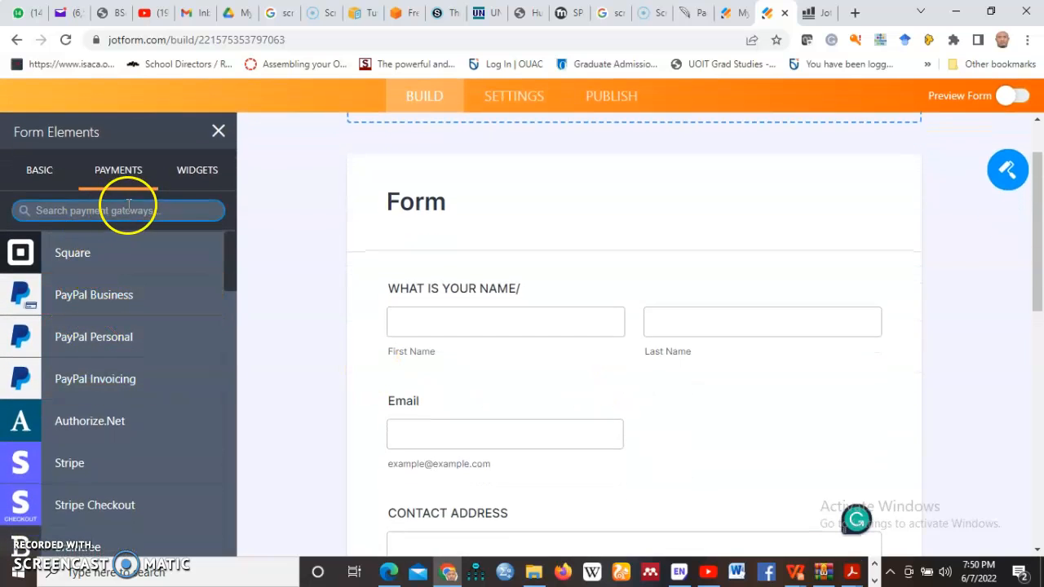
- Drop a payment field above Signature, close its Widget Settings, and scroll to the form top
{"action": "left_click", "coordinate": [201, 172]}
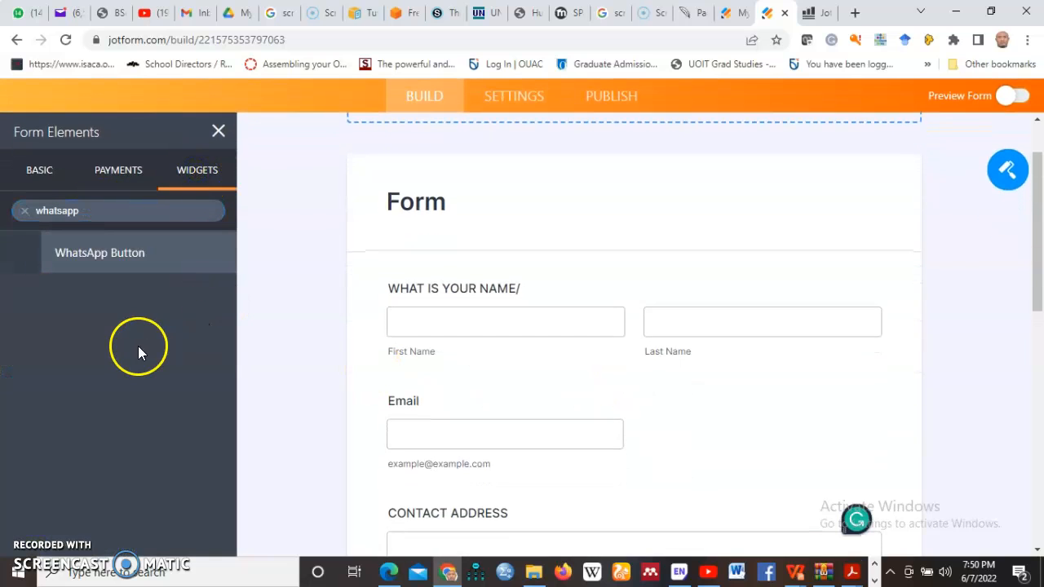
{"action": "left_click", "coordinate": [69, 211]}
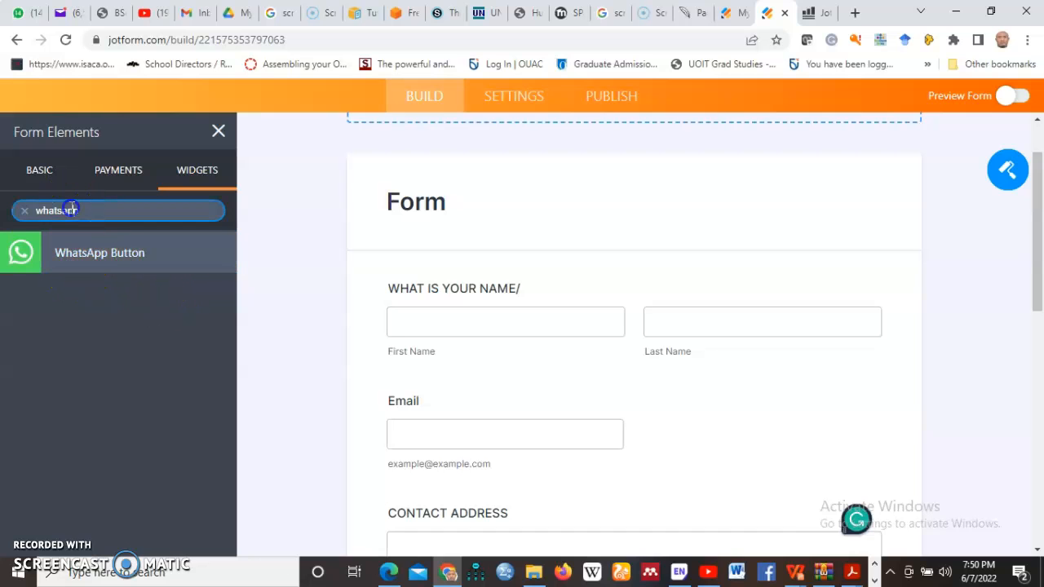
{"action": "scroll", "coordinate": [427, 345], "scroll_direction": "down", "scroll_amount": 10}
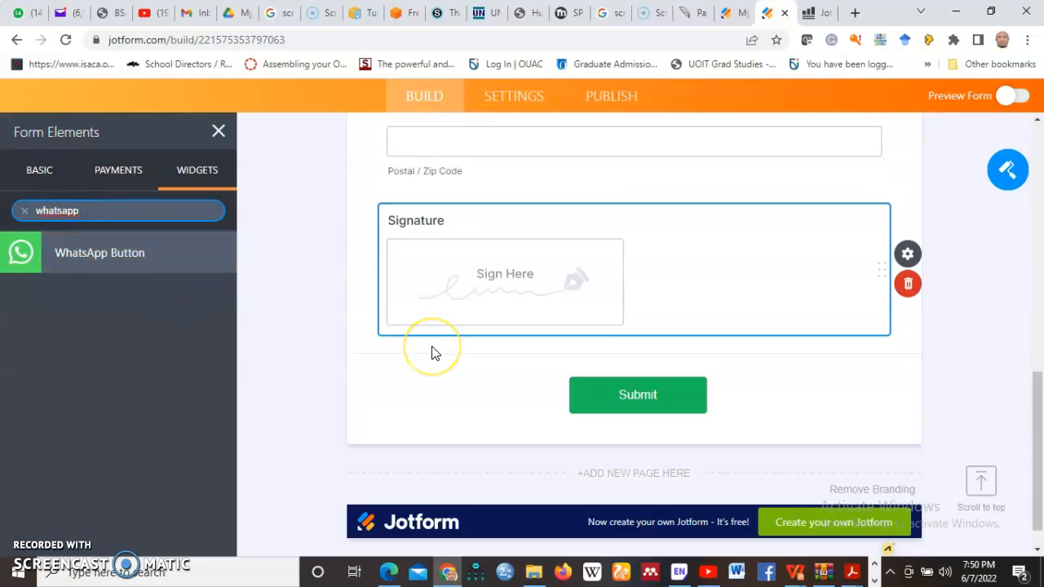
{"action": "scroll", "coordinate": [432, 352], "scroll_direction": "up", "scroll_amount": 1}
{"action": "mouse_move", "coordinate": [24, 253]}
{"action": "left_mouse_down"}
{"action": "mouse_move", "coordinate": [423, 295]}
{"action": "mouse_move", "coordinate": [372, 379]}
{"action": "left_mouse_up"}
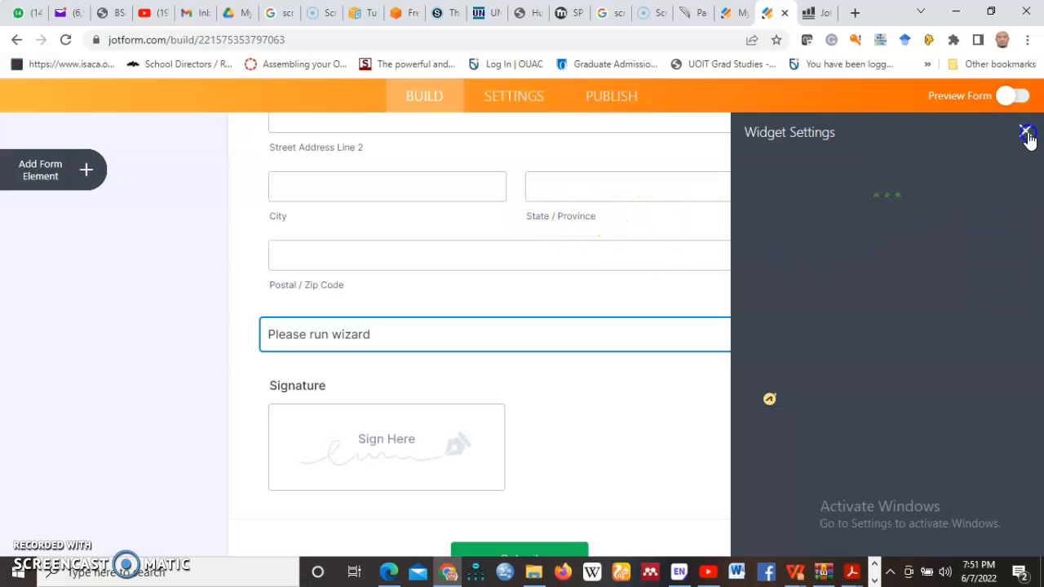
{"action": "left_click", "coordinate": [1029, 133]}
{"action": "scroll", "coordinate": [642, 342], "scroll_direction": "up", "scroll_amount": 3}
- Open and close the header's Logo Properties, then go to the form's Settings page
{"action": "scroll", "coordinate": [642, 342], "scroll_direction": "up", "scroll_amount": 5}
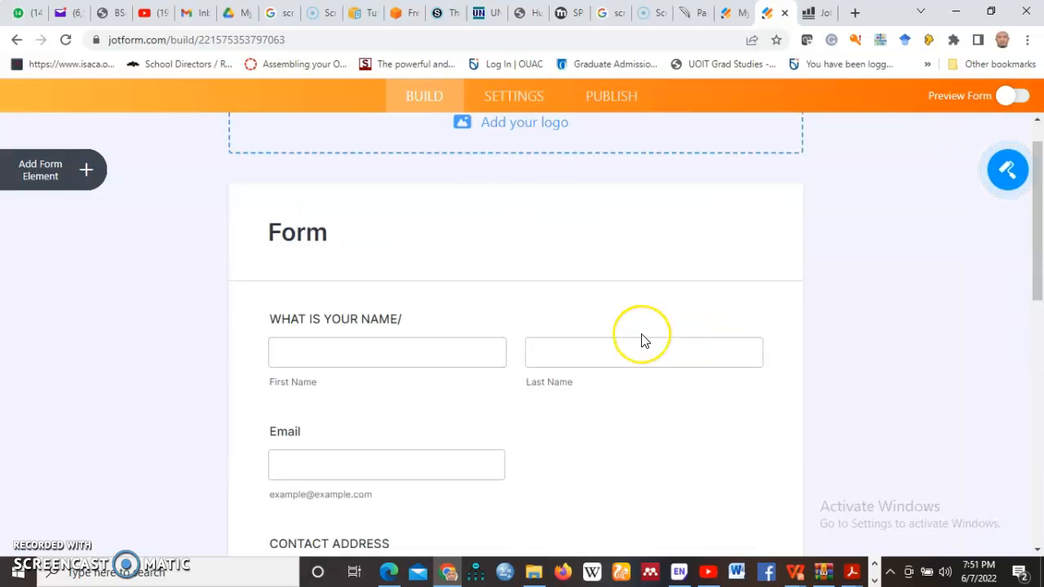
{"action": "left_click", "coordinate": [515, 228]}
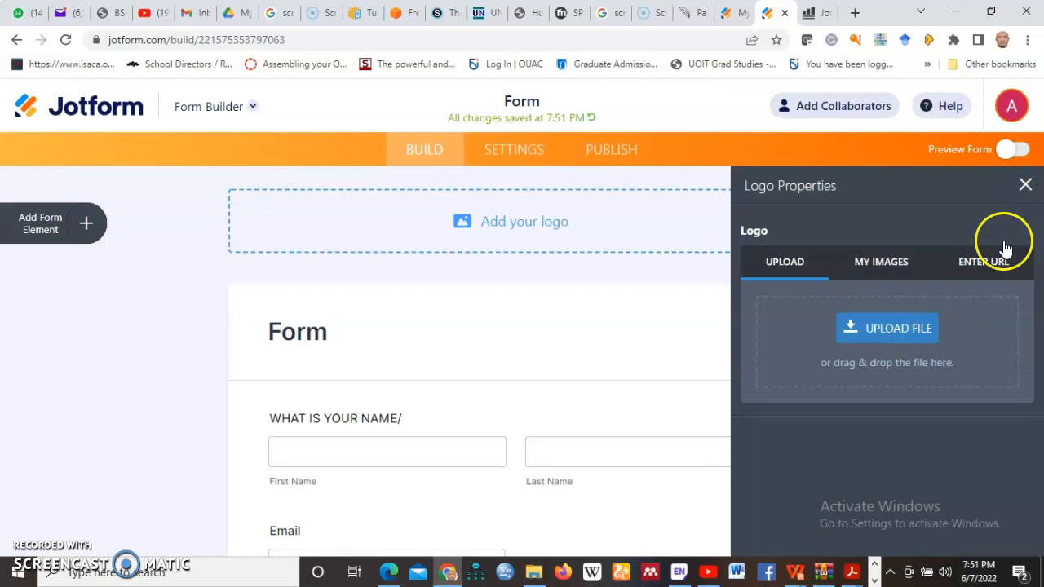
{"action": "left_click", "coordinate": [1027, 187]}
{"action": "left_click", "coordinate": [515, 149]}
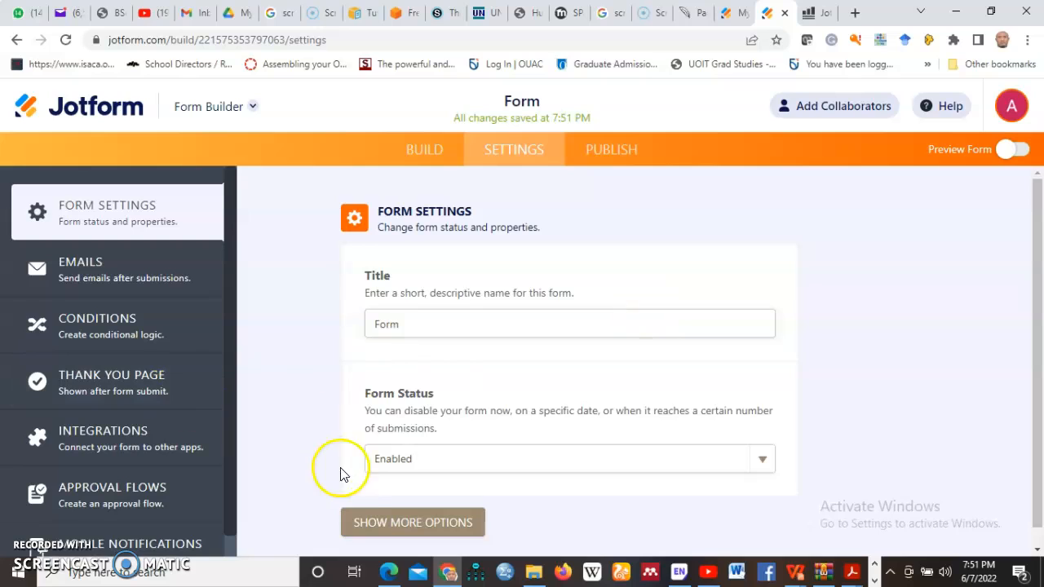
- Retitle the form 'VIRTUAL CLASS REGISTRATION FORM' and keep Form Status set to Enabled
{"action": "left_click", "coordinate": [411, 324]}
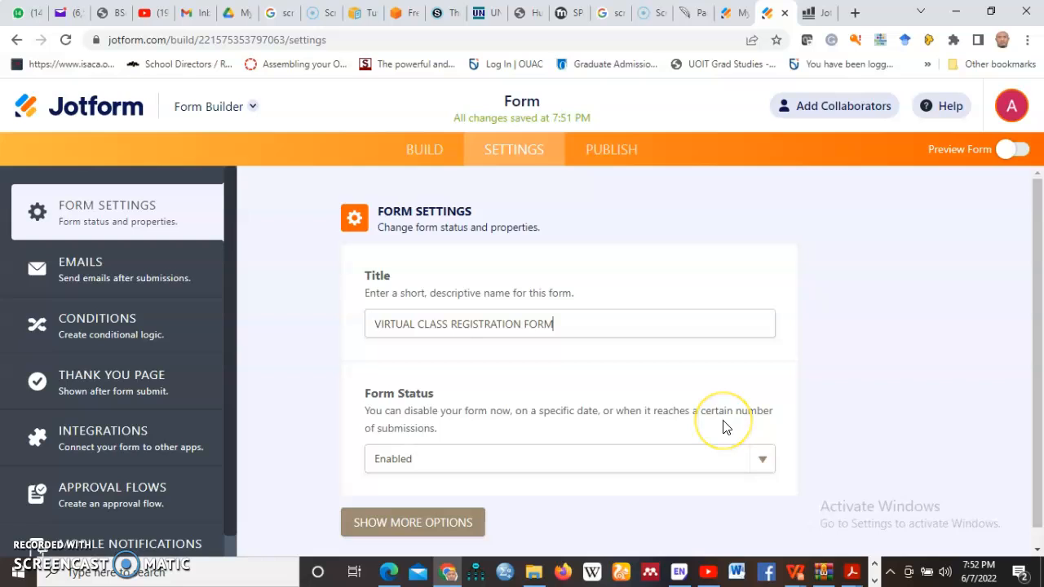
{"action": "left_click", "coordinate": [766, 458]}
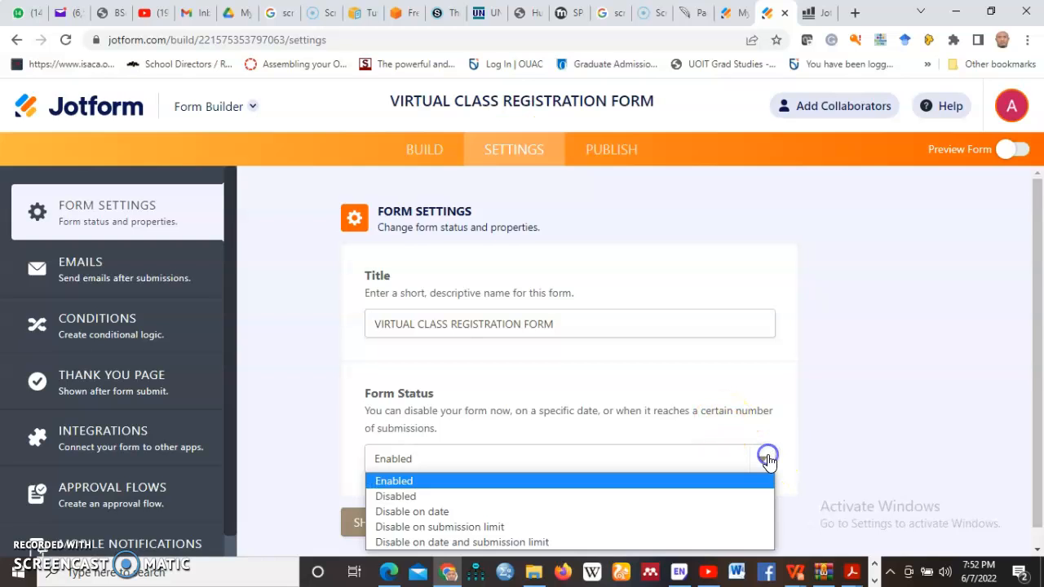
{"action": "scroll", "coordinate": [718, 420], "scroll_direction": "down", "scroll_amount": 1}
{"action": "left_click", "coordinate": [763, 440]}
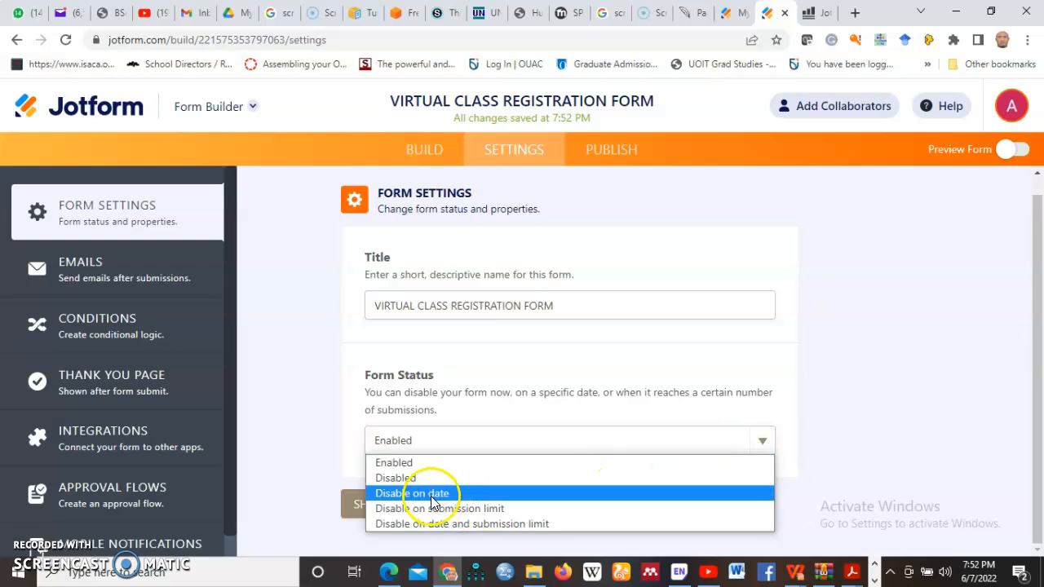
{"action": "left_click", "coordinate": [404, 462]}
{"action": "left_click", "coordinate": [763, 441]}
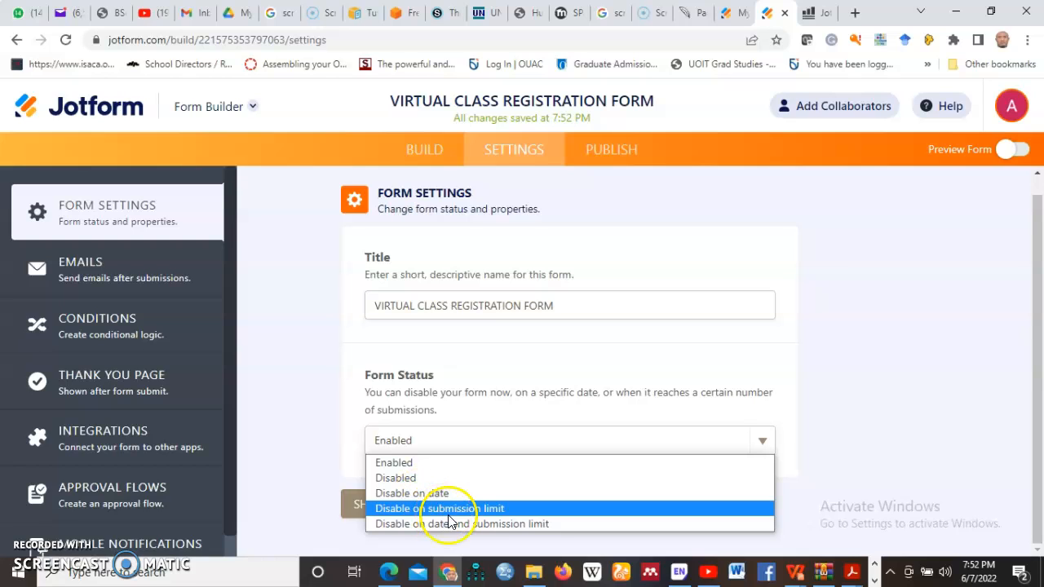
{"action": "left_click", "coordinate": [922, 357]}
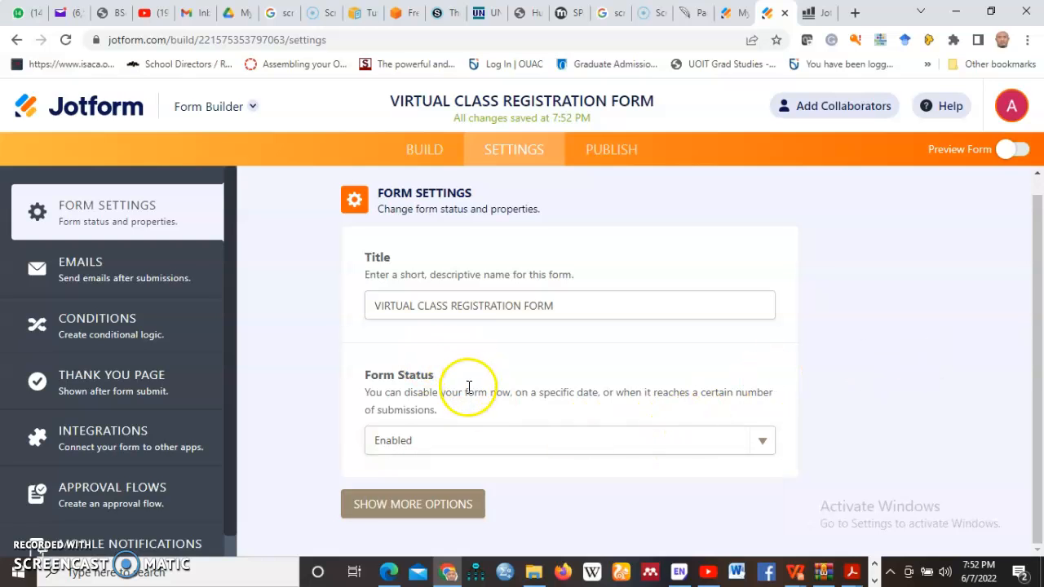
- Review the Thank You Page settings shown after submission
{"action": "left_click", "coordinate": [82, 388]}
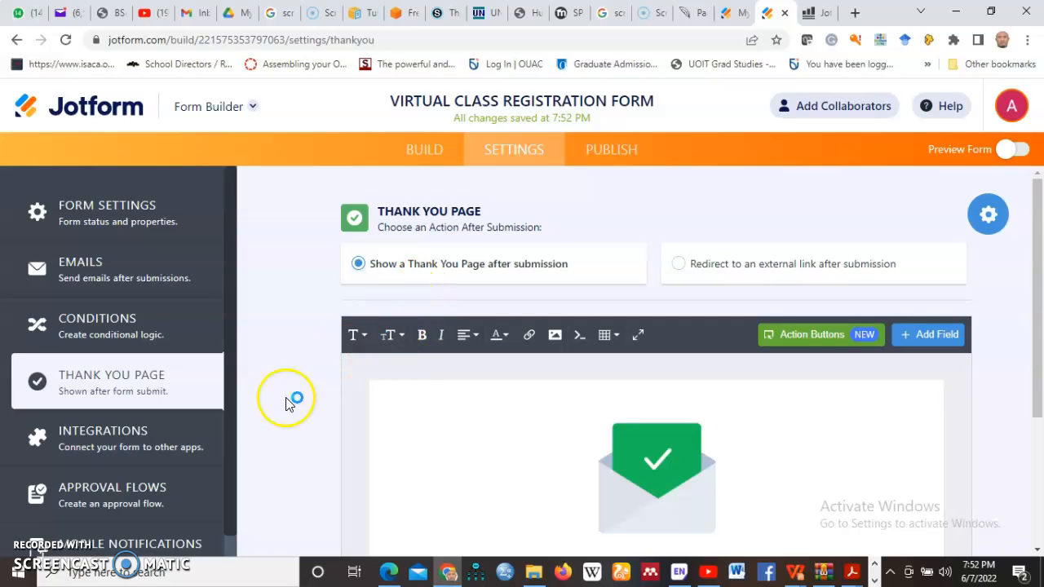
{"action": "scroll", "coordinate": [494, 396], "scroll_direction": "down", "scroll_amount": 4}
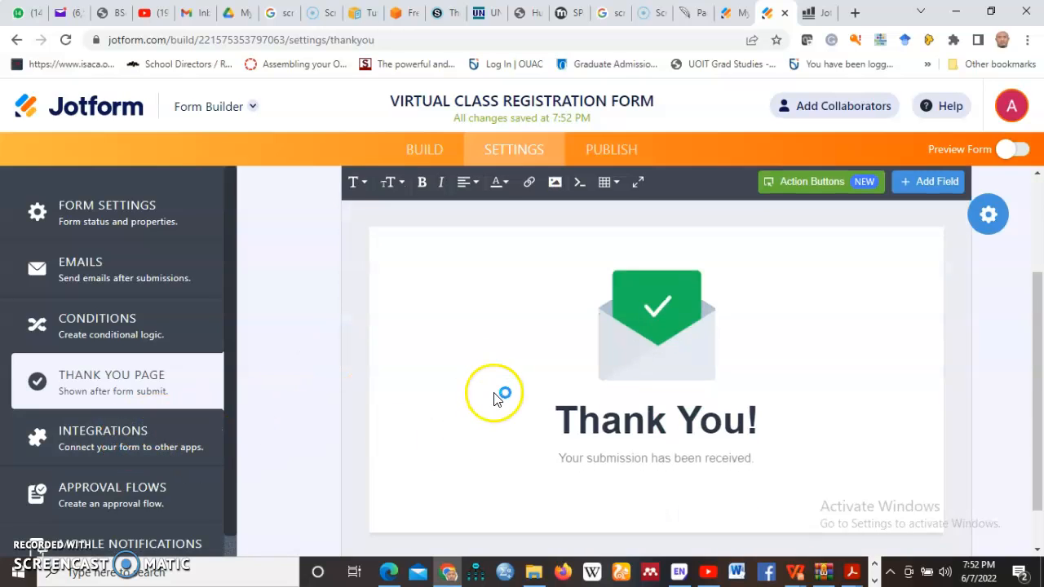
{"action": "scroll", "coordinate": [494, 394], "scroll_direction": "up", "scroll_amount": 4}
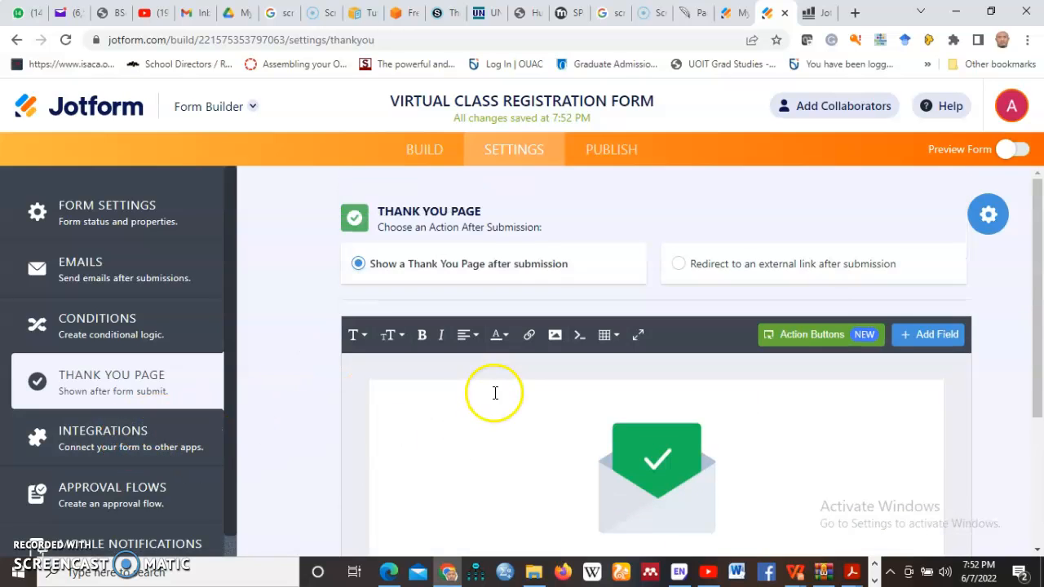
- Browse the Integrations list, then view the Emails page with Notification 1 and Autoresponder 1
{"action": "left_click", "coordinate": [97, 443]}
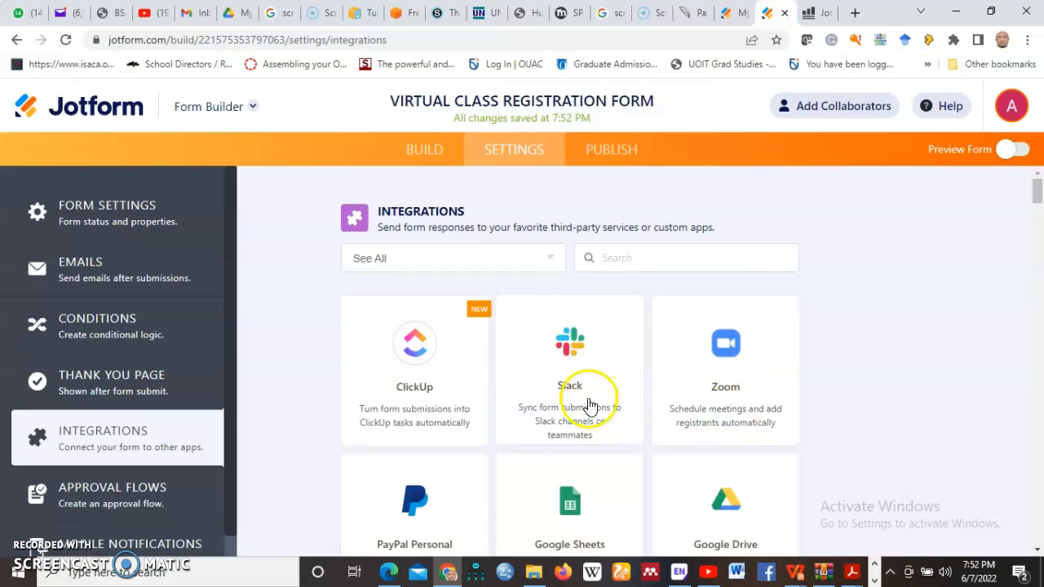
{"action": "scroll", "coordinate": [489, 428], "scroll_direction": "down", "scroll_amount": 2}
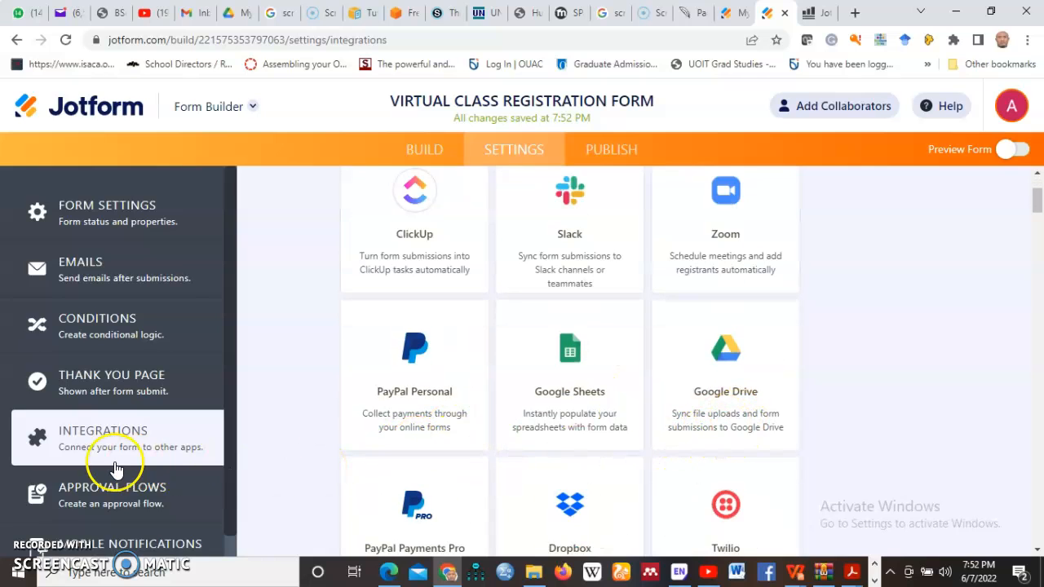
{"action": "scroll", "coordinate": [117, 466], "scroll_direction": "down", "scroll_amount": 1}
{"action": "scroll", "coordinate": [164, 407], "scroll_direction": "up", "scroll_amount": 1}
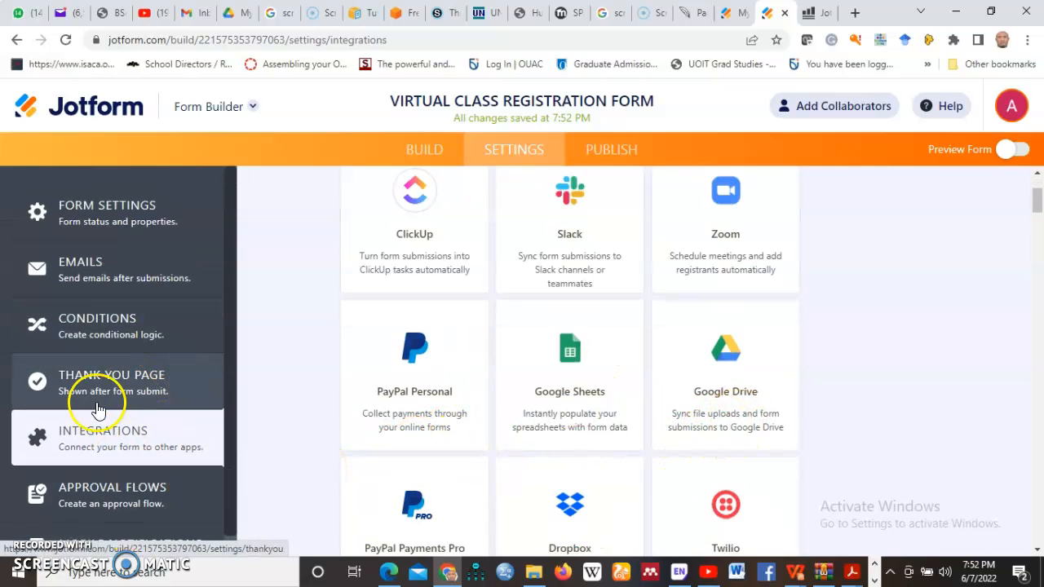
{"action": "scroll", "coordinate": [70, 416], "scroll_direction": "down", "scroll_amount": 1}
{"action": "left_click", "coordinate": [82, 254]}
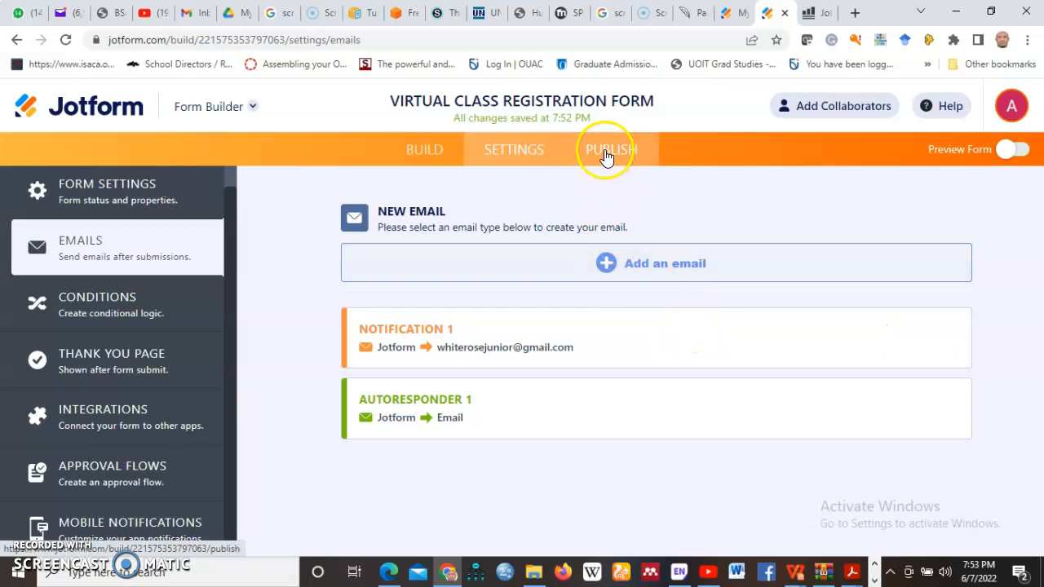
- Copy the form's share link from the Publish page's Quick Share section
{"action": "left_click", "coordinate": [611, 150]}
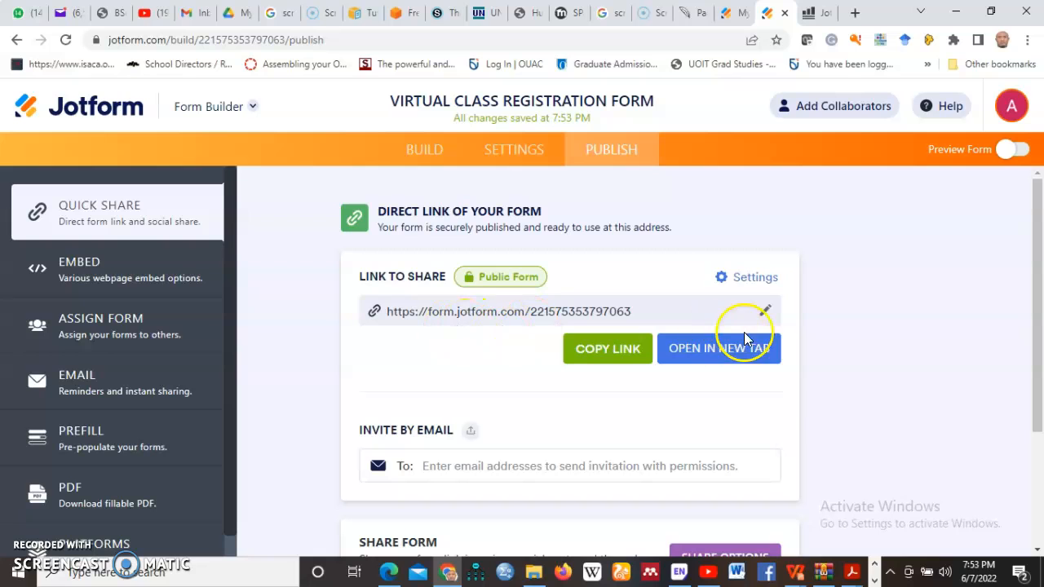
{"action": "left_click", "coordinate": [763, 315]}
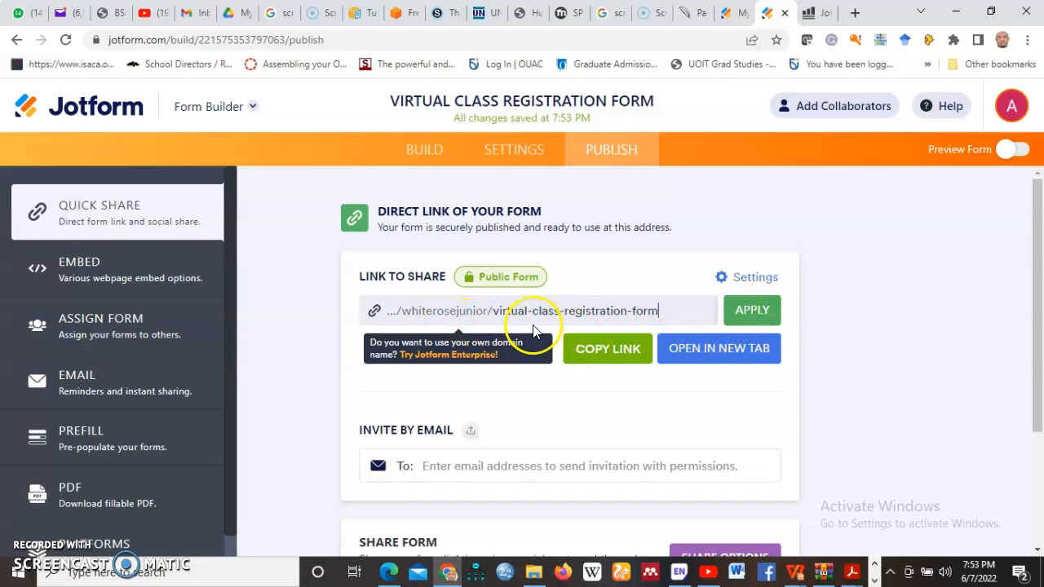
{"action": "left_click", "coordinate": [600, 359]}
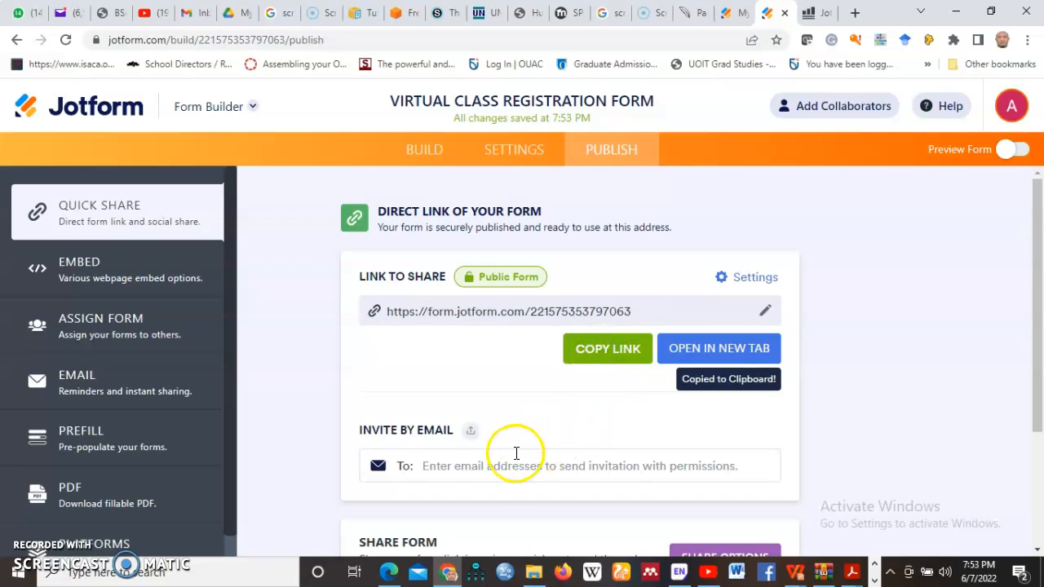
{"action": "scroll", "coordinate": [489, 461], "scroll_direction": "down", "scroll_amount": 2}
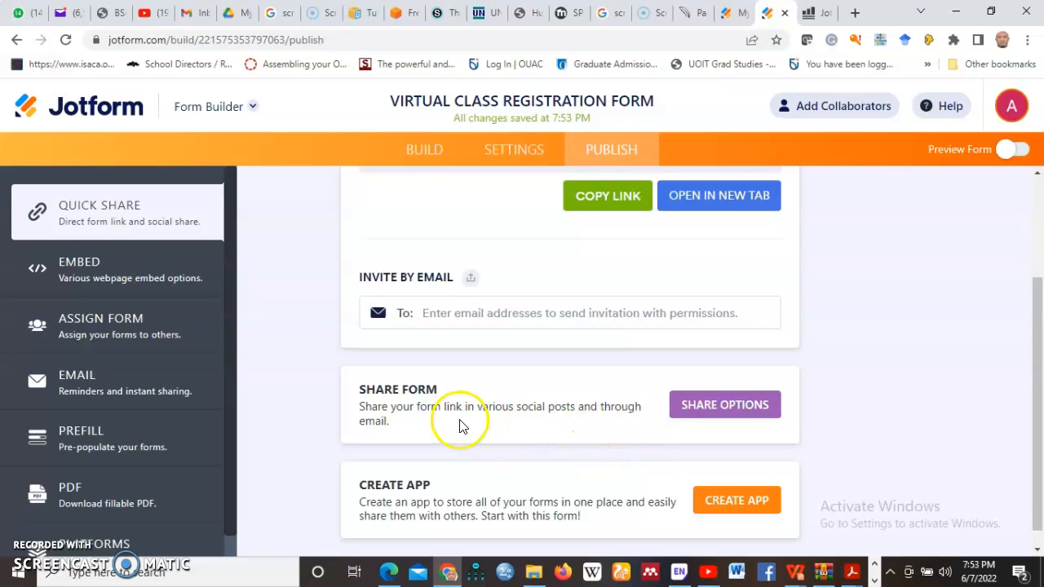
{"action": "scroll", "coordinate": [481, 461], "scroll_direction": "down", "scroll_amount": 1}
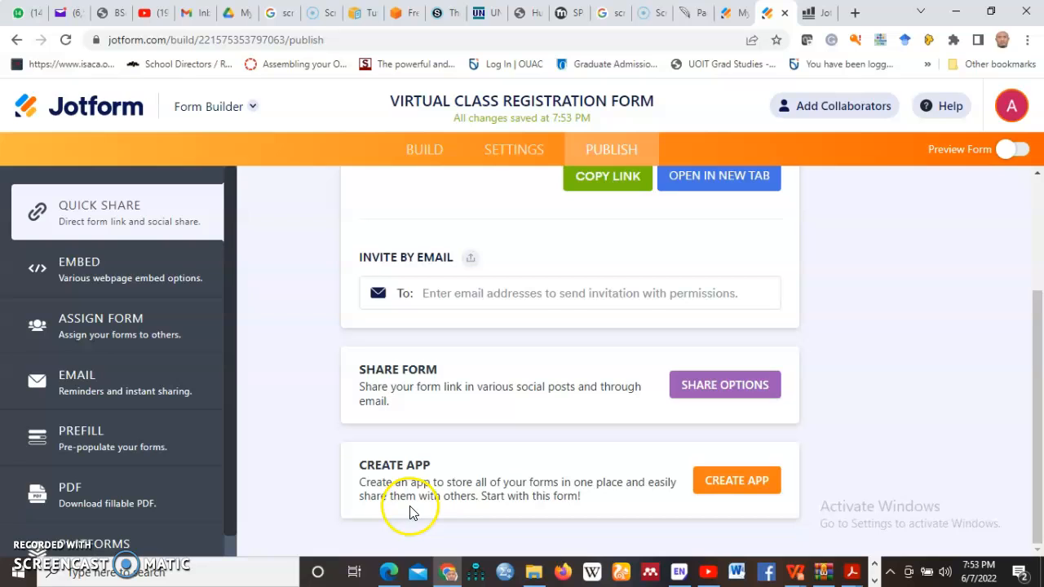
{"action": "scroll", "coordinate": [540, 499], "scroll_direction": "up", "scroll_amount": 3}
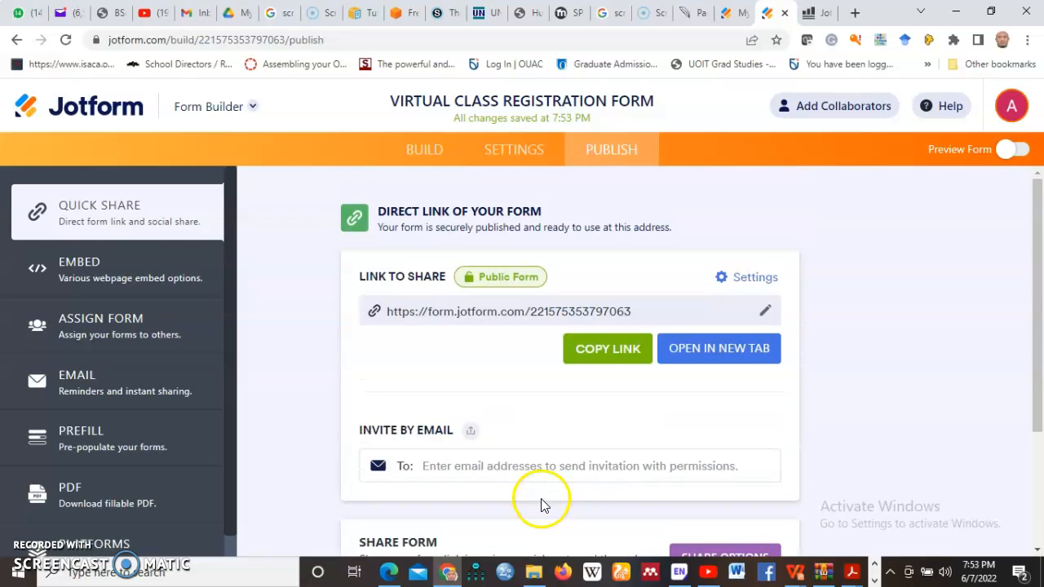
{"action": "scroll", "coordinate": [541, 498], "scroll_direction": "down", "scroll_amount": 3}
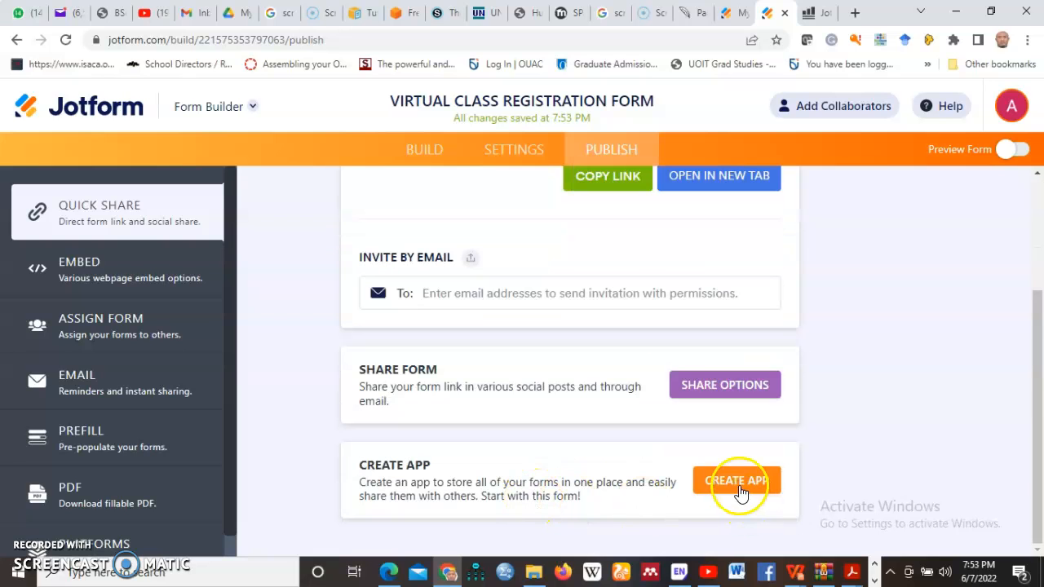